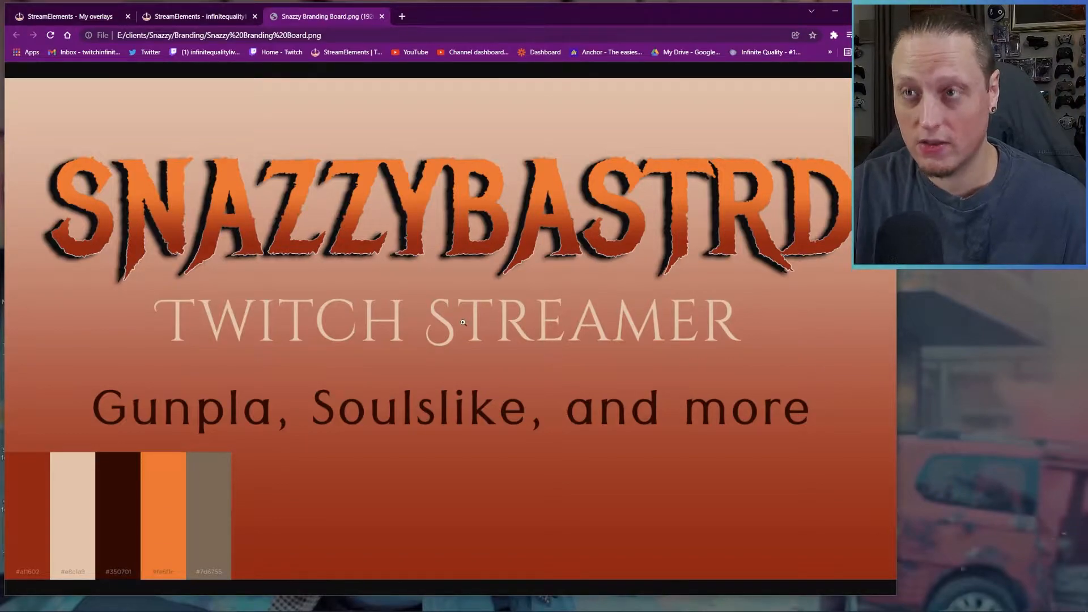
click(196, 16)
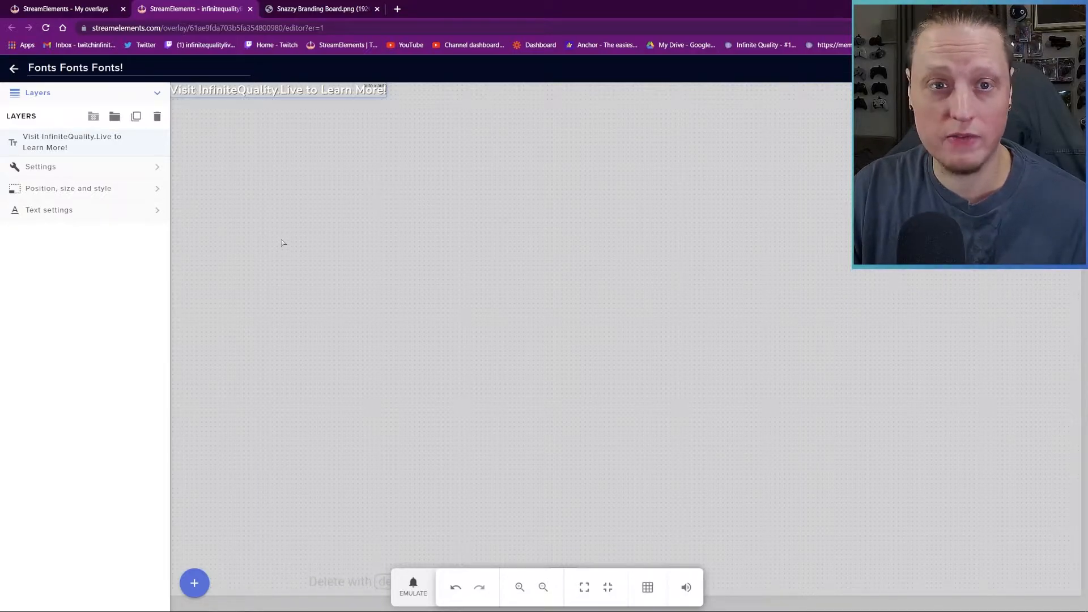
click(194, 582)
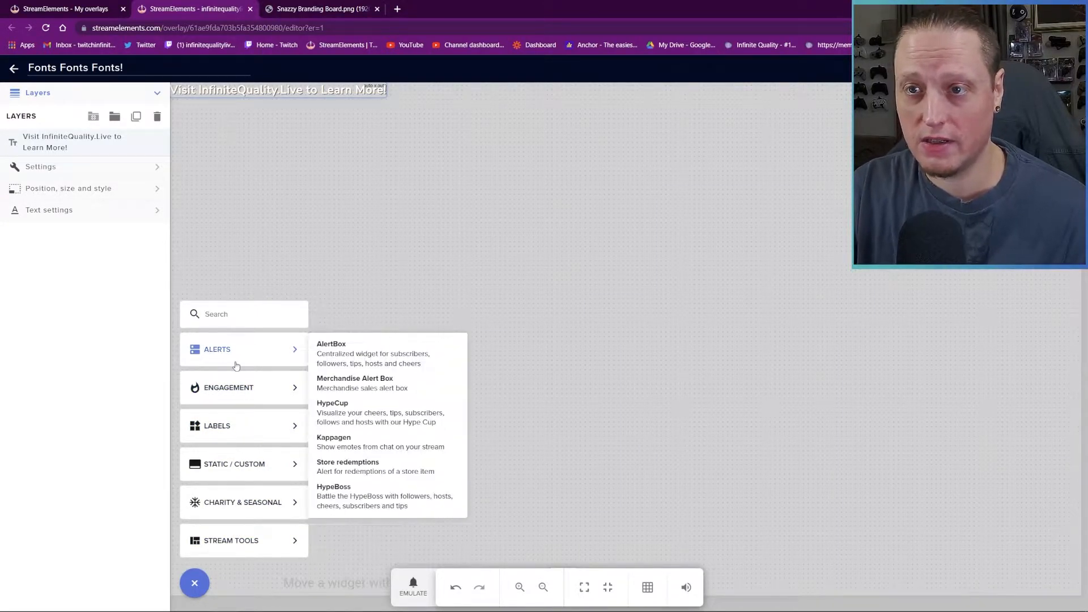
mouse_move(243, 350)
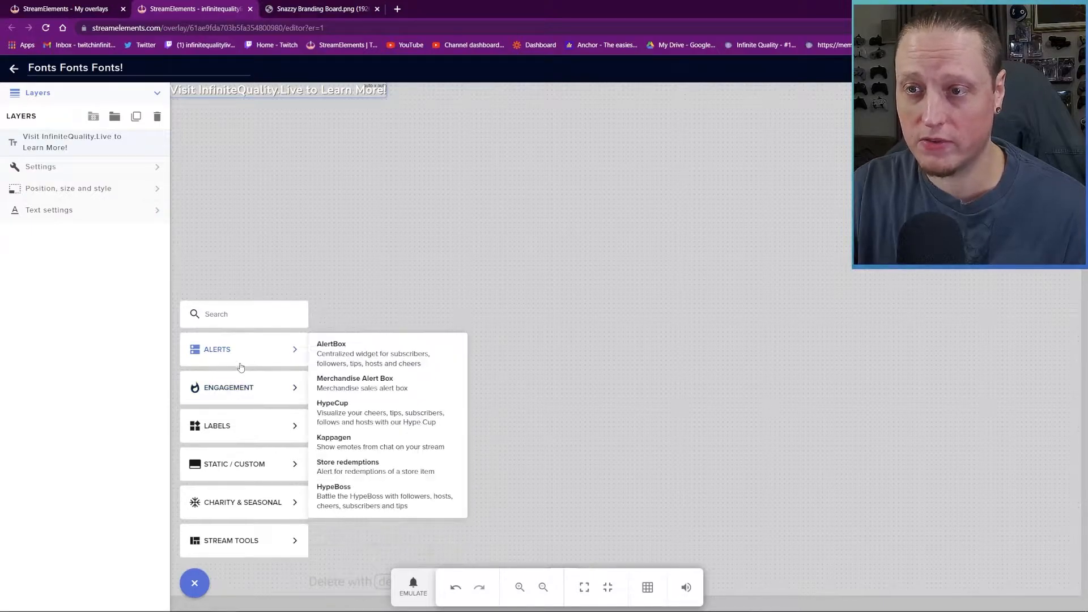
mouse_move(242, 463)
click(115, 382)
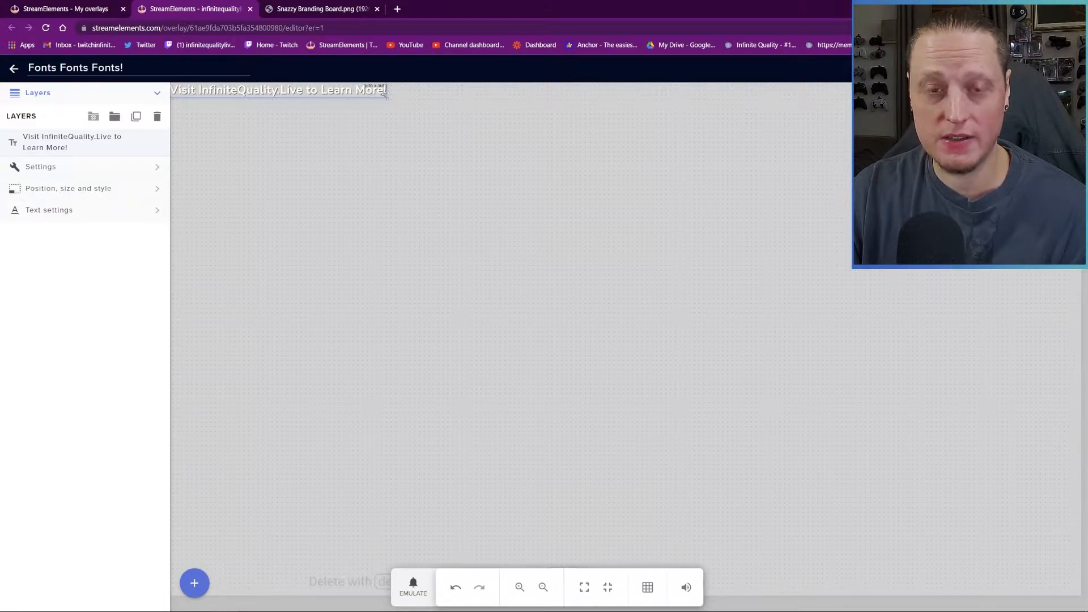
Resize the text widget's box into a wide, short rectangle around the one-line message
mouse_move(387, 95)
mouse_down()
mouse_move(639, 244)
mouse_move(494, 225)
mouse_move(437, 135)
mouse_move(531, 235)
mouse_up()
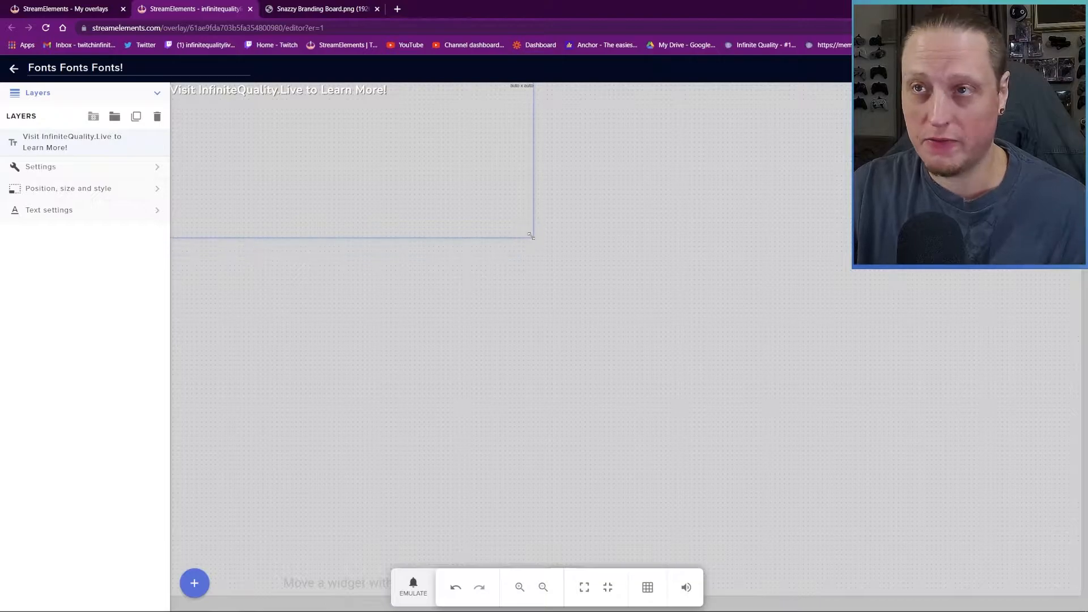
mouse_move(531, 236)
mouse_down()
mouse_move(329, 219)
mouse_move(327, 96)
mouse_move(396, 173)
mouse_move(644, 189)
mouse_move(692, 134)
mouse_move(571, 128)
mouse_up()
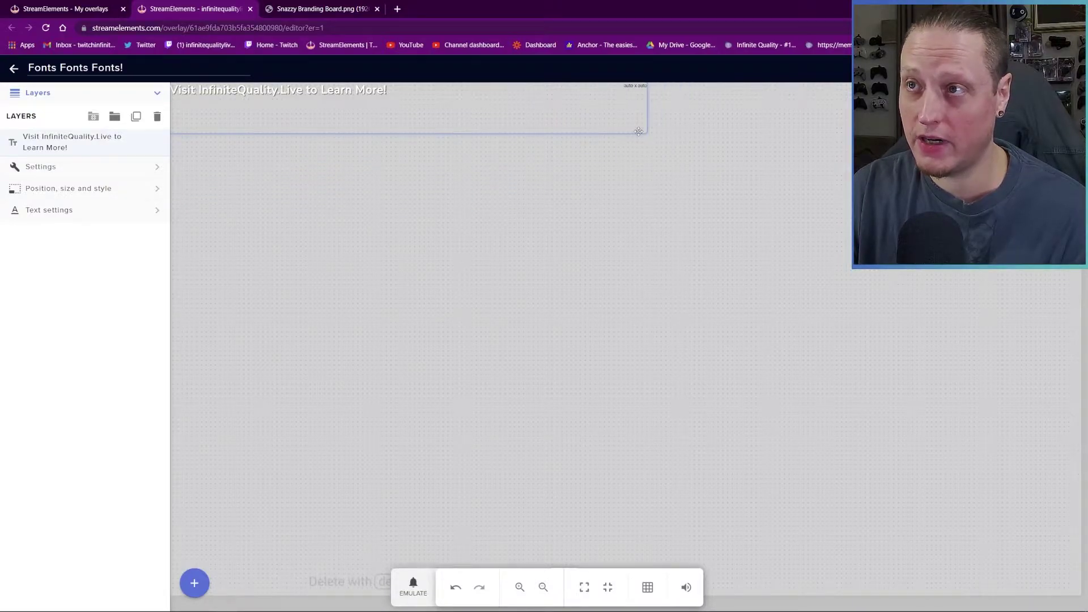
click(544, 587)
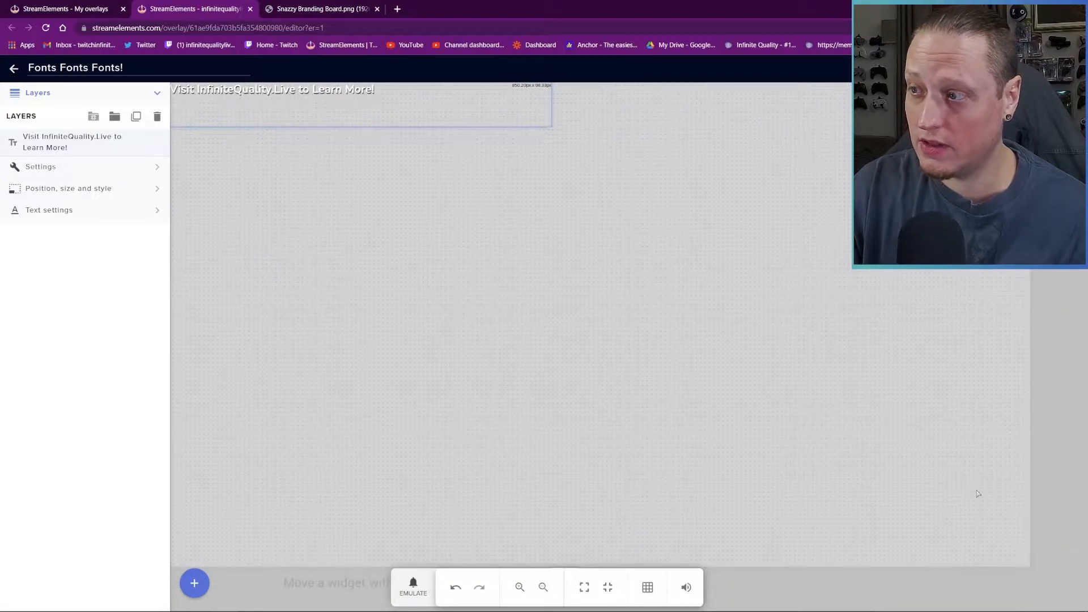
Expand the widget's Settings and Position, size and style, leaving opacity at 100%, and reach Text settings
click(96, 165)
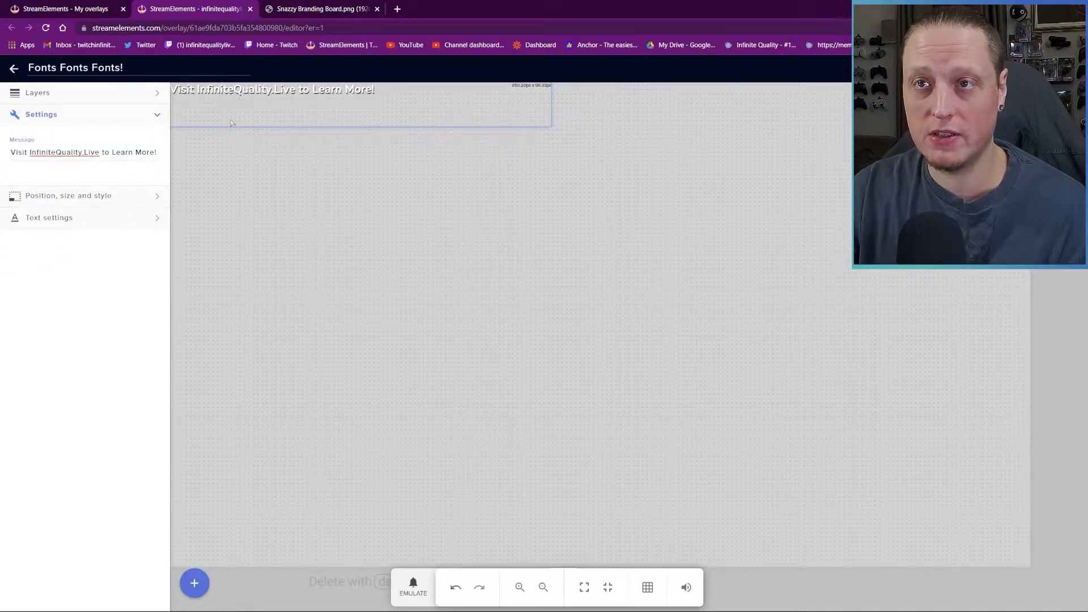
click(128, 198)
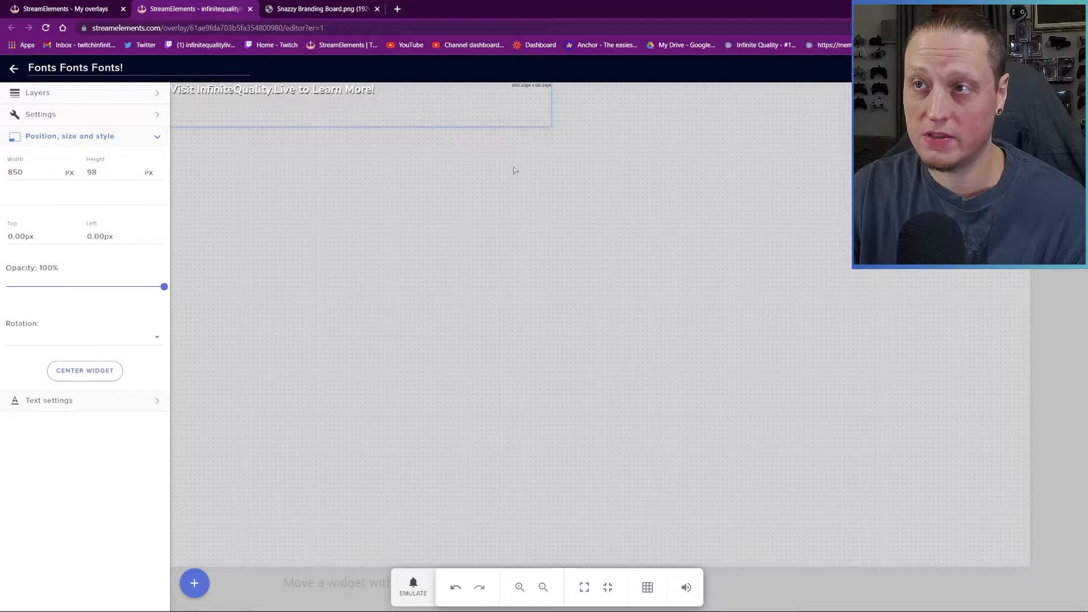
drag(164, 288, 213, 294)
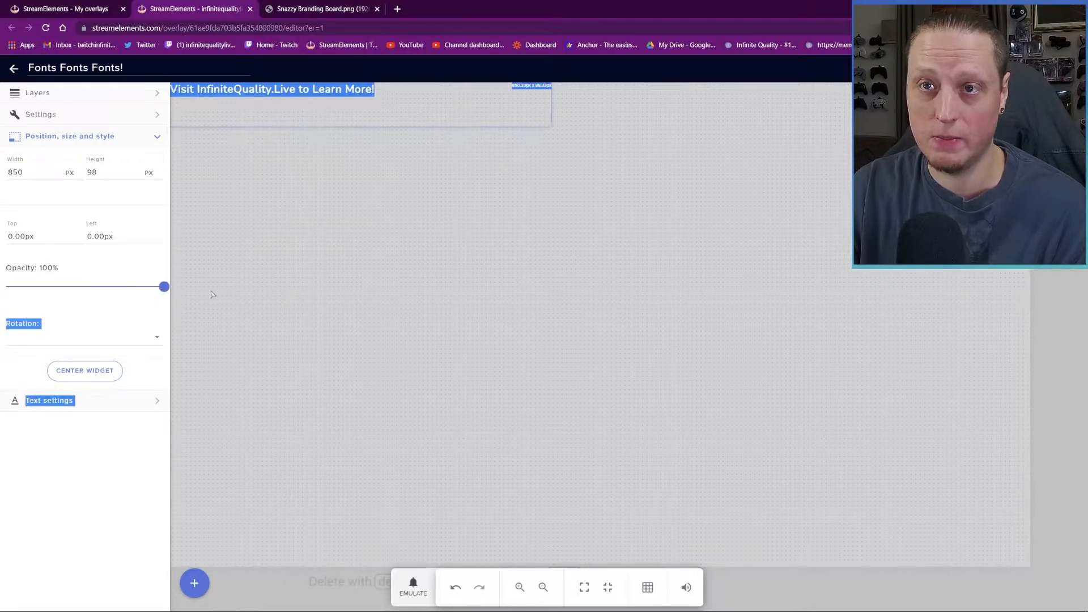
click(86, 319)
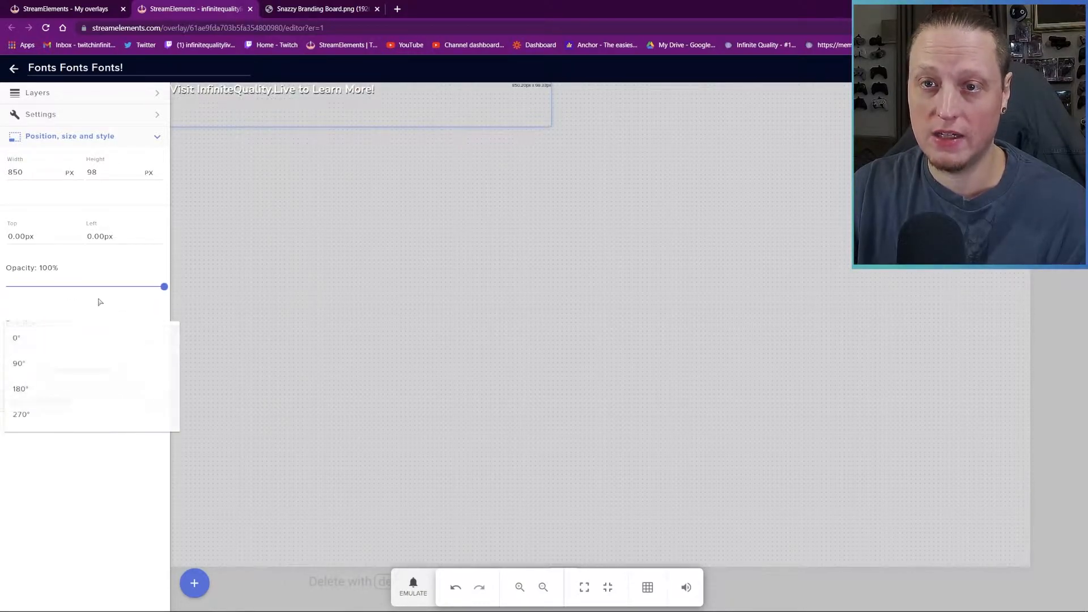
click(158, 141)
click(48, 156)
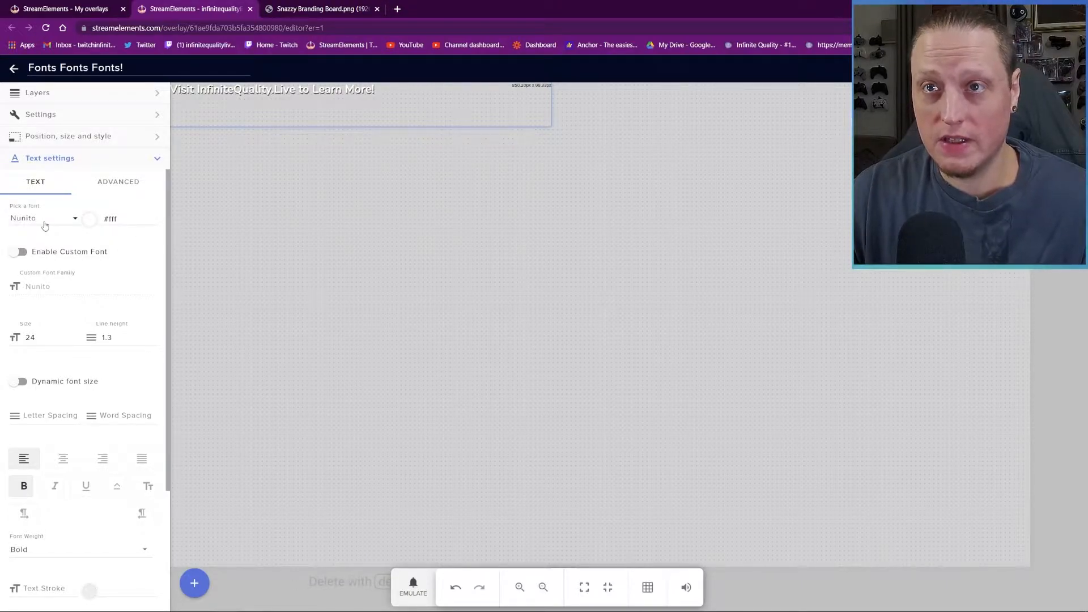
Switch the font to Metal Mania, enlarge the widget box, and bring the size down to 50
click(45, 218)
click(45, 238)
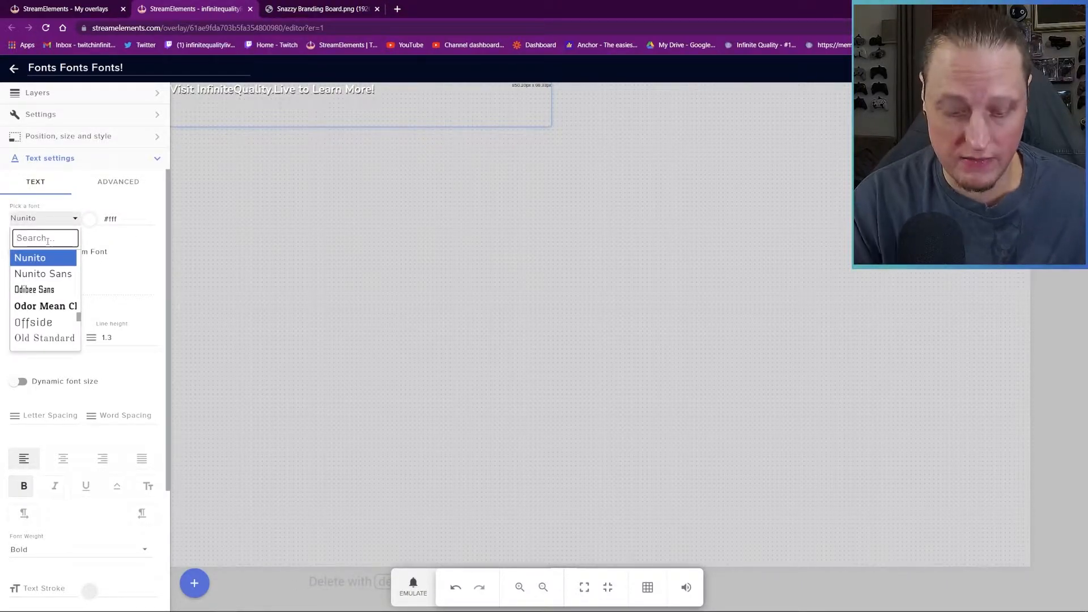
text(Metal)
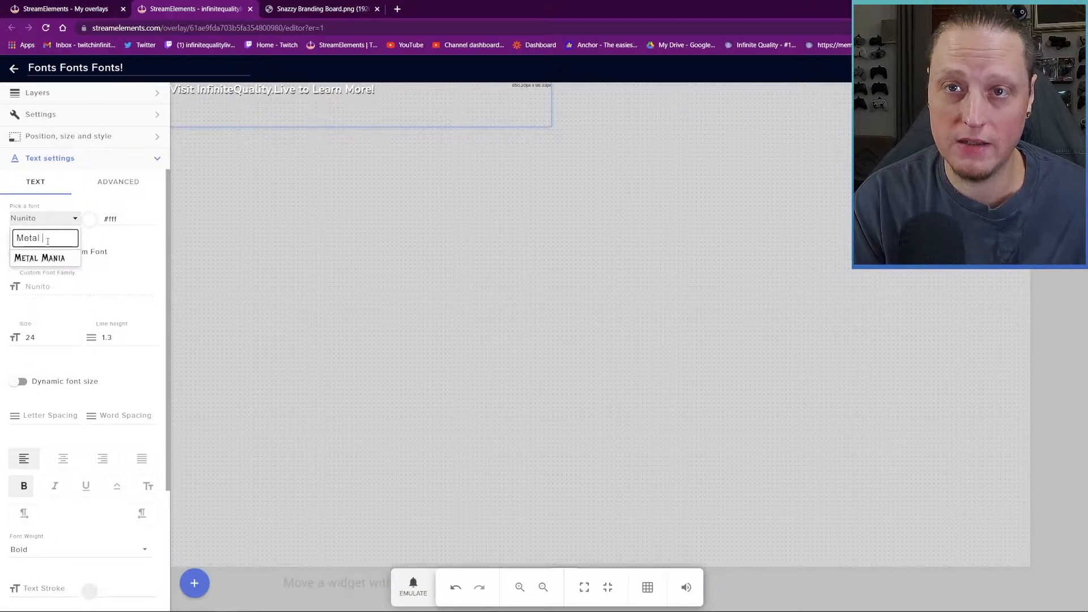
click(39, 257)
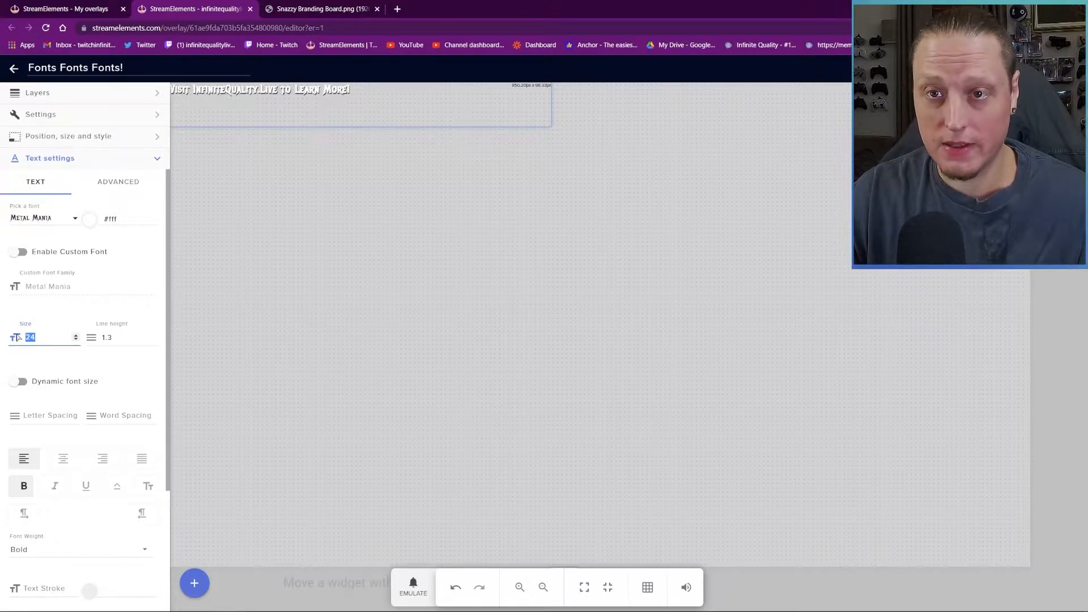
text(120)
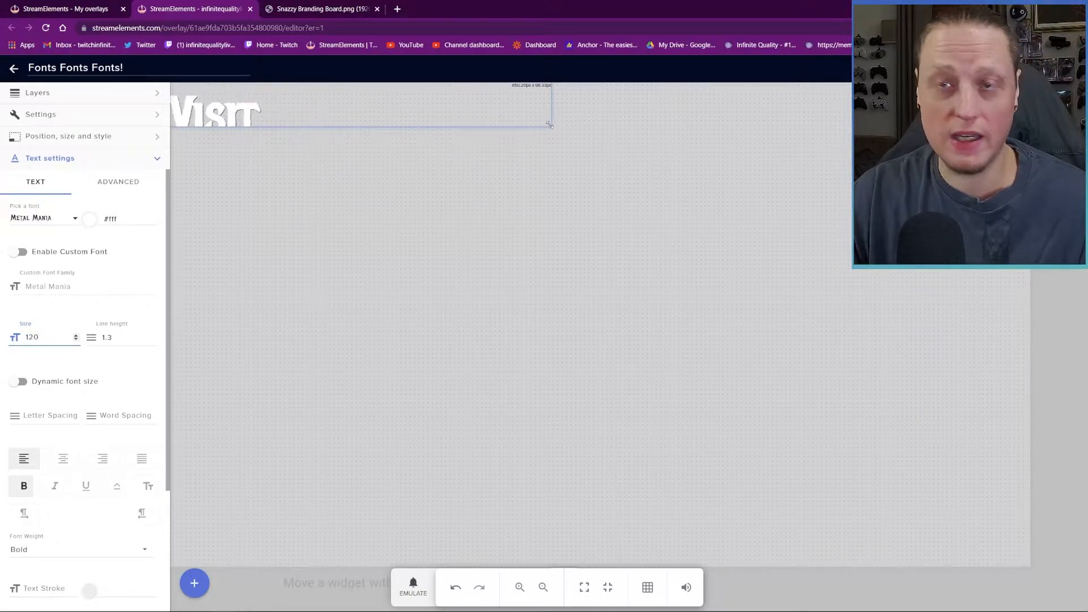
drag(549, 124, 849, 219)
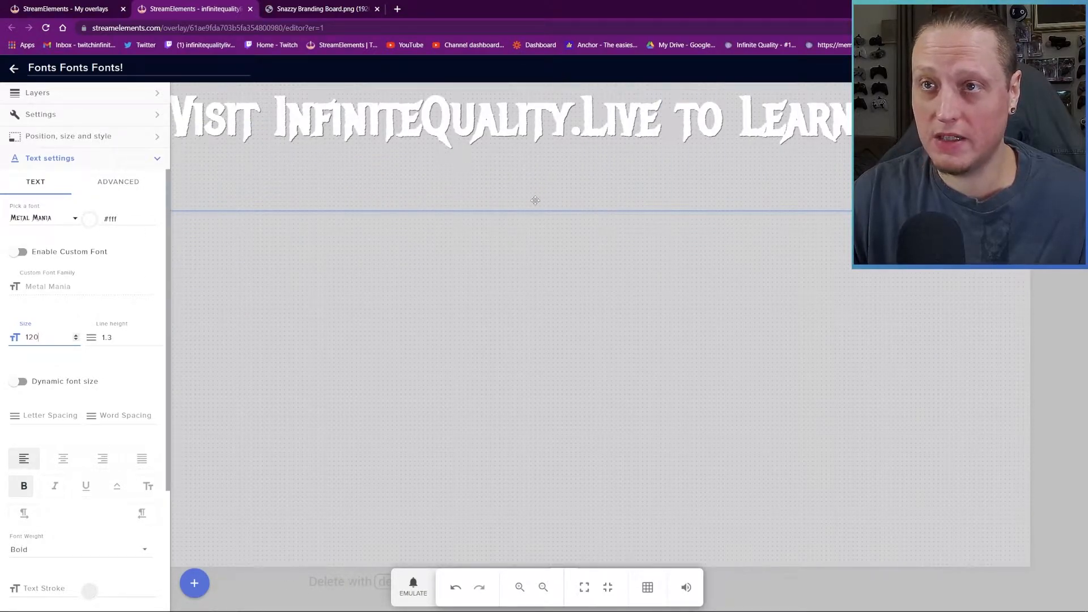
drag(43, 337, 15, 338)
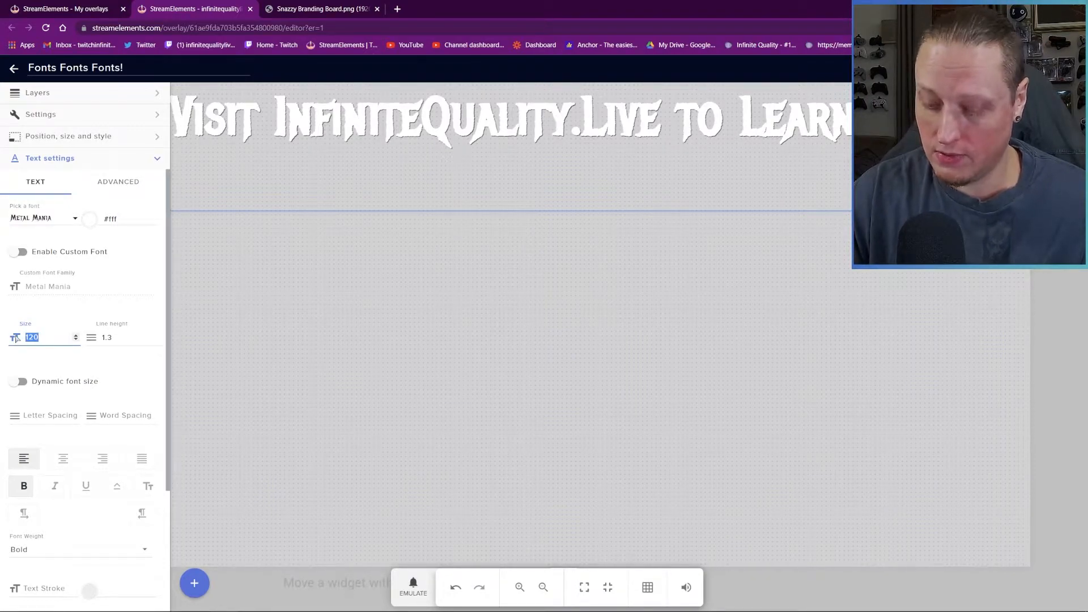
text(5)
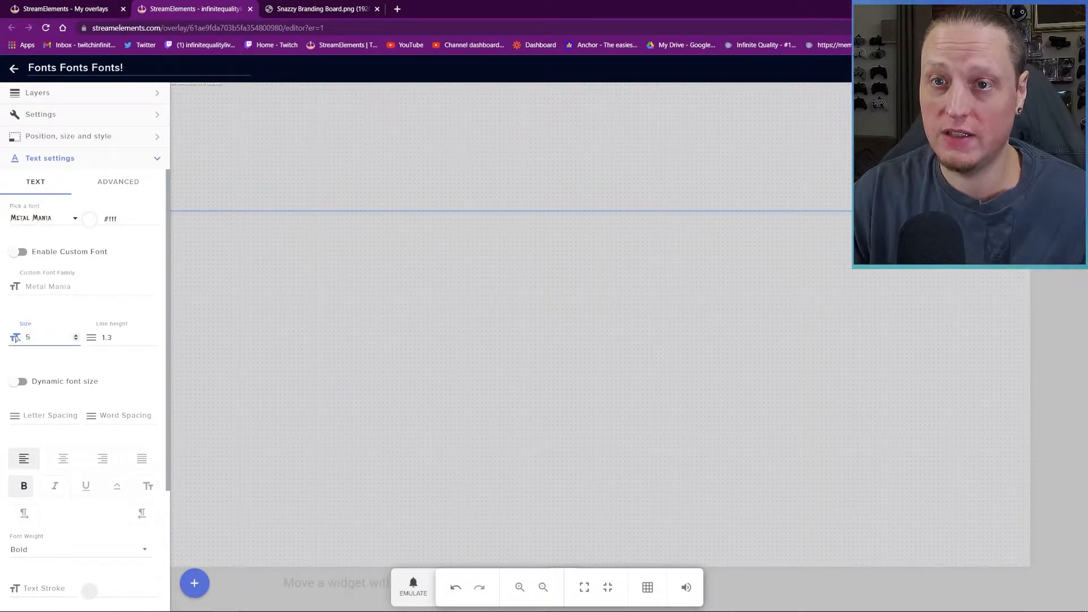
text(0)
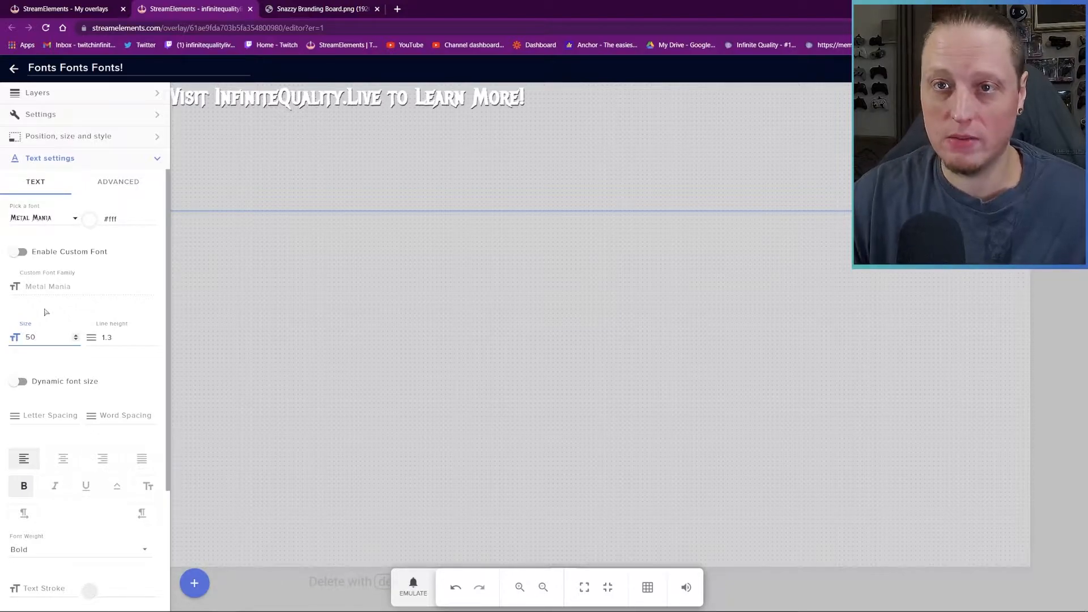
scroll(35, 383, down, 2)
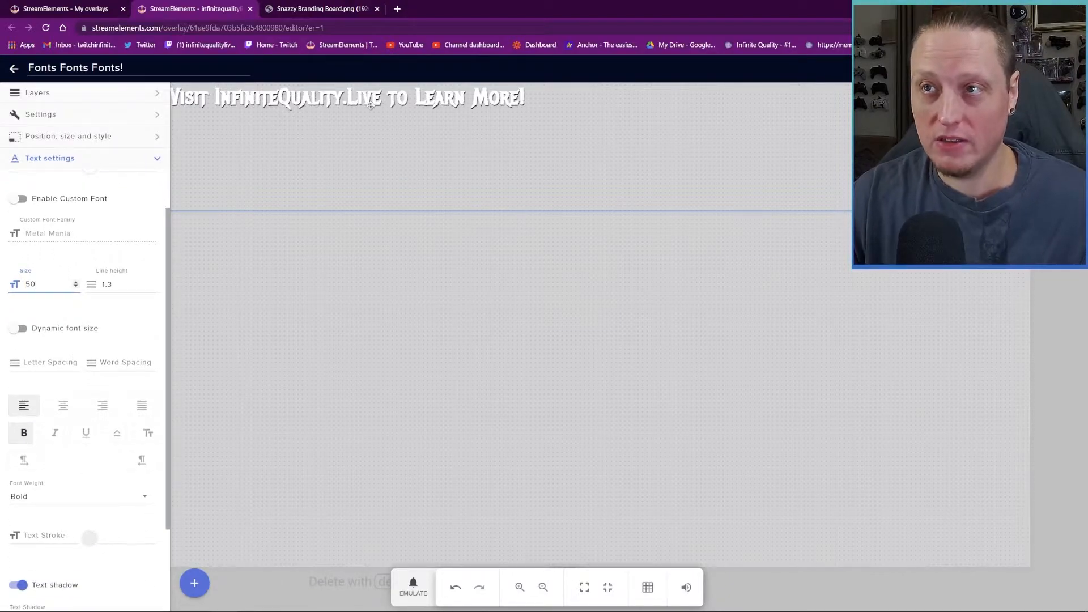
Keep the message non-bold, centred and in normal case after trying other alignments and uppercase
click(24, 433)
click(63, 407)
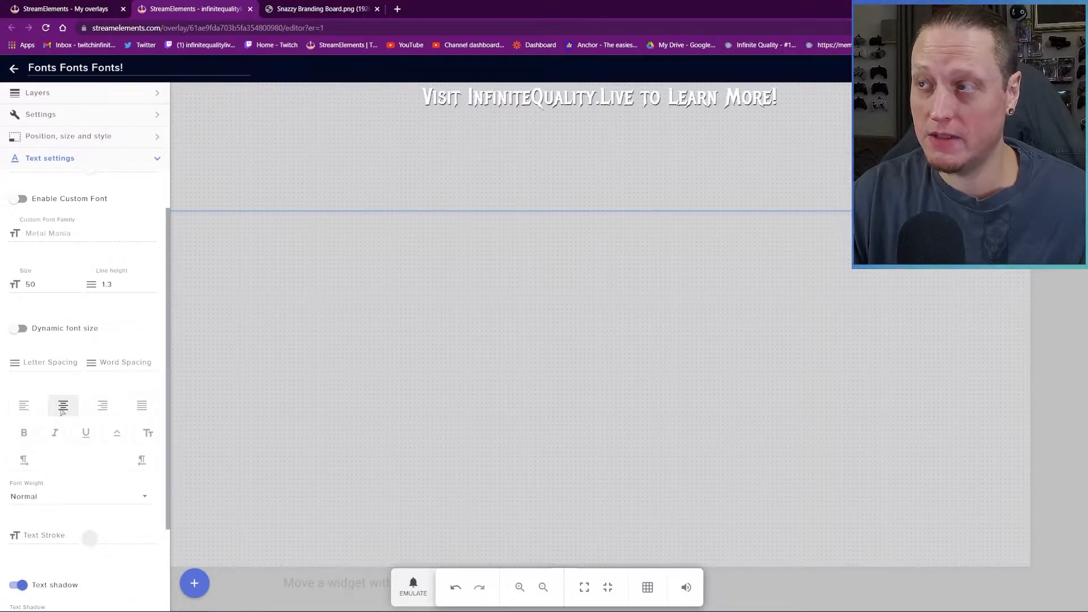
click(102, 406)
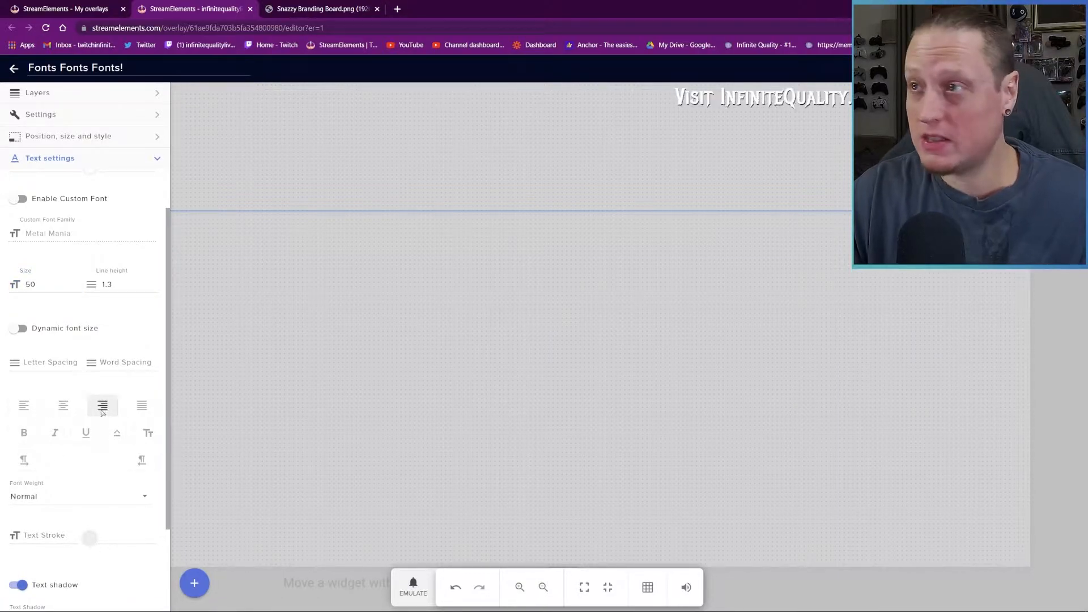
click(62, 407)
click(23, 406)
click(141, 406)
click(62, 406)
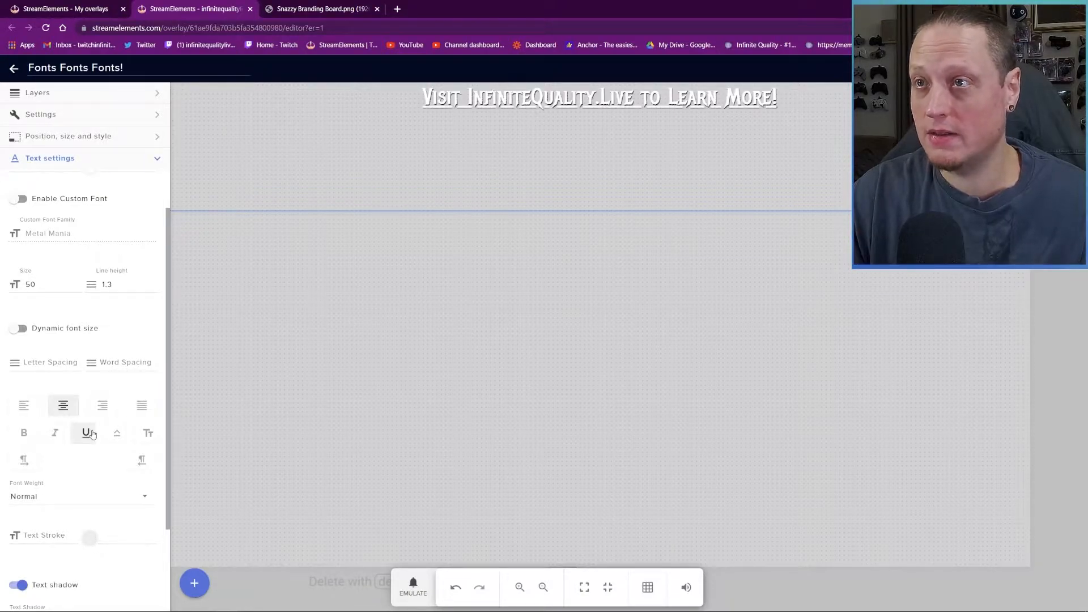
click(117, 433)
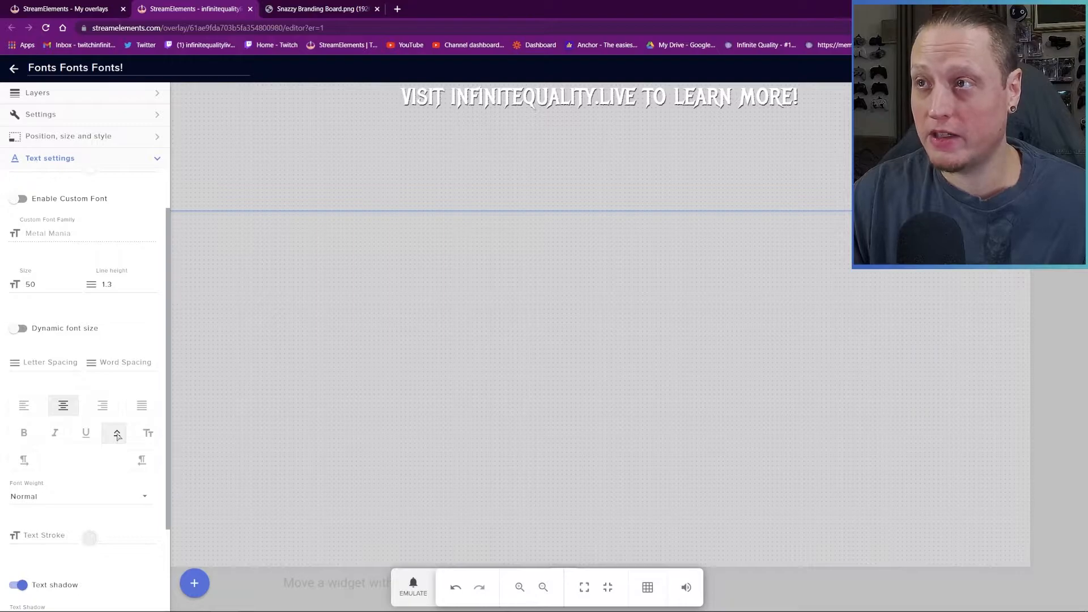
click(117, 434)
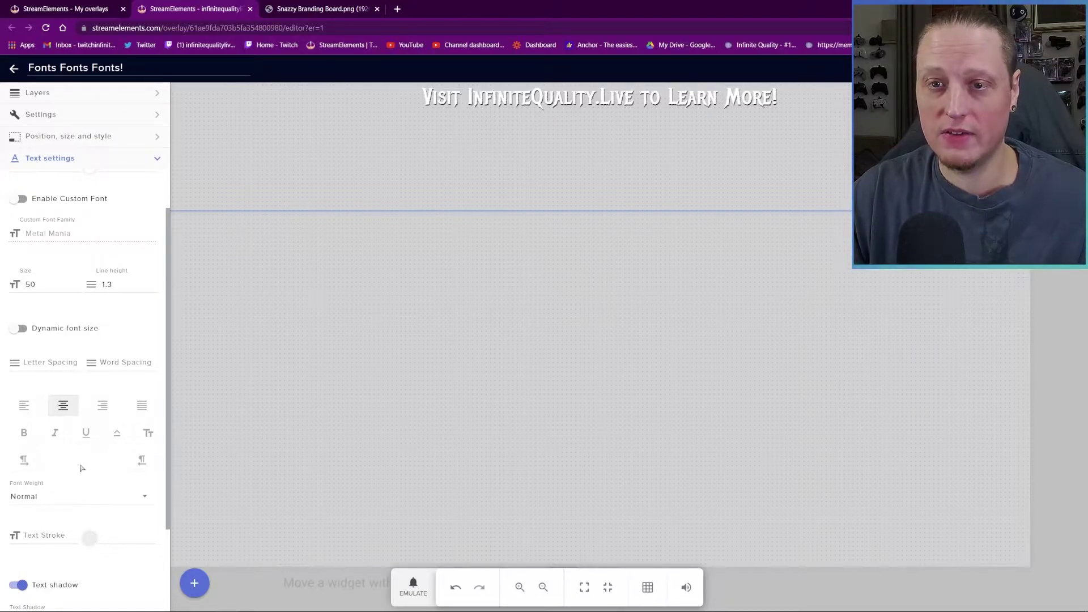
Try font weights 100, Lighter and 600, then leave the weight at Normal
click(99, 496)
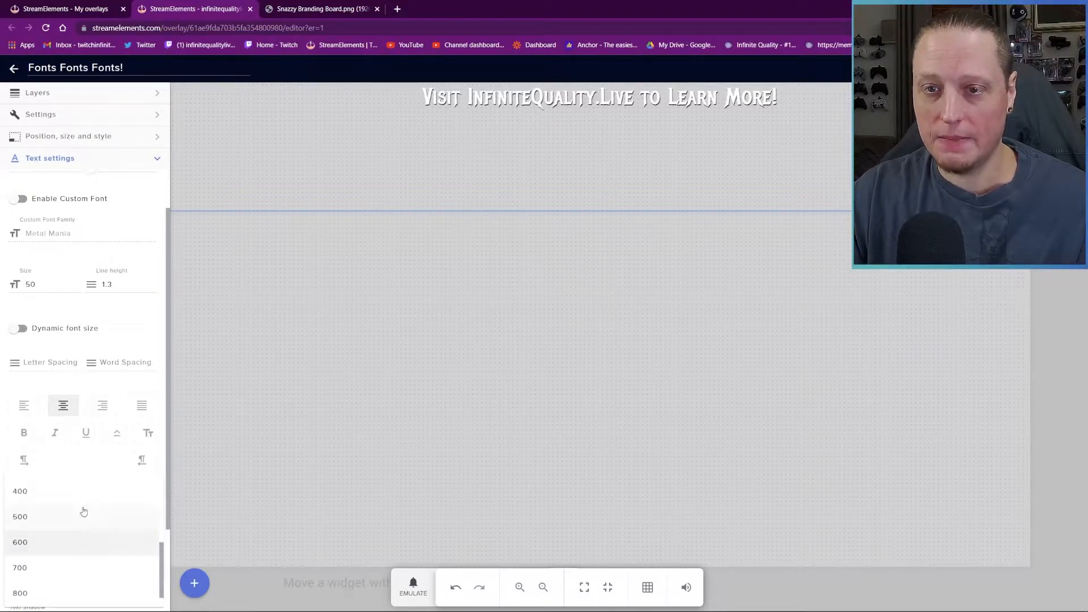
scroll(85, 510, down, 2)
click(20, 548)
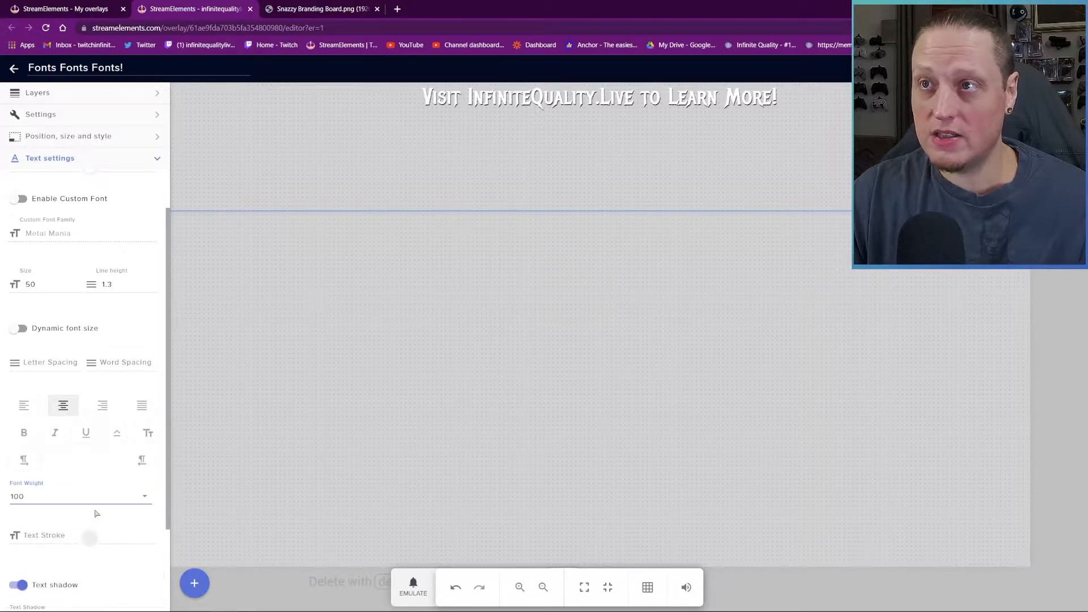
click(80, 496)
click(57, 473)
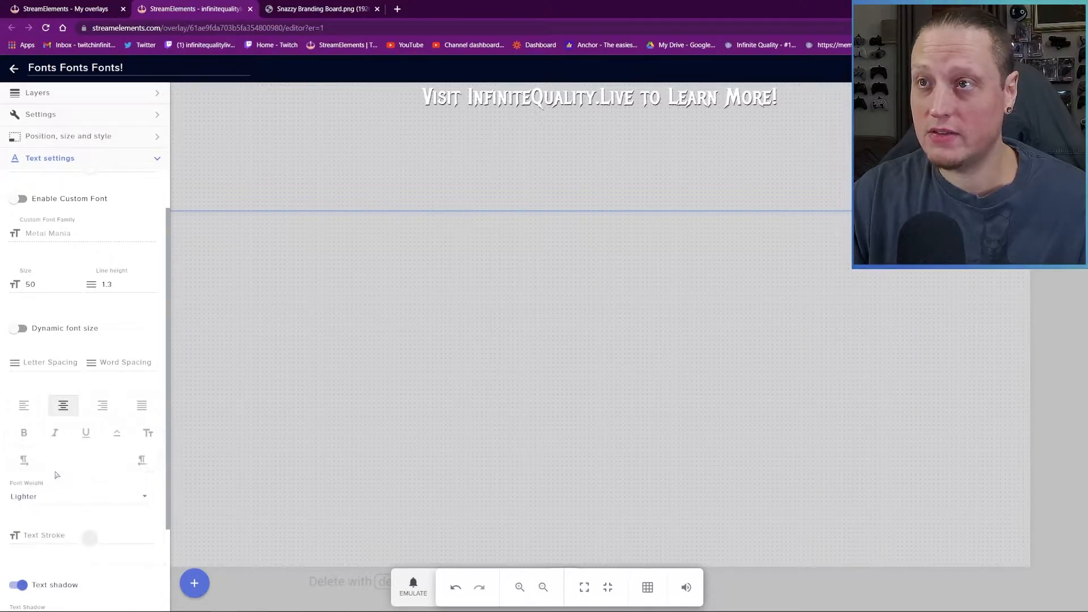
click(78, 499)
scroll(52, 502, down, 3)
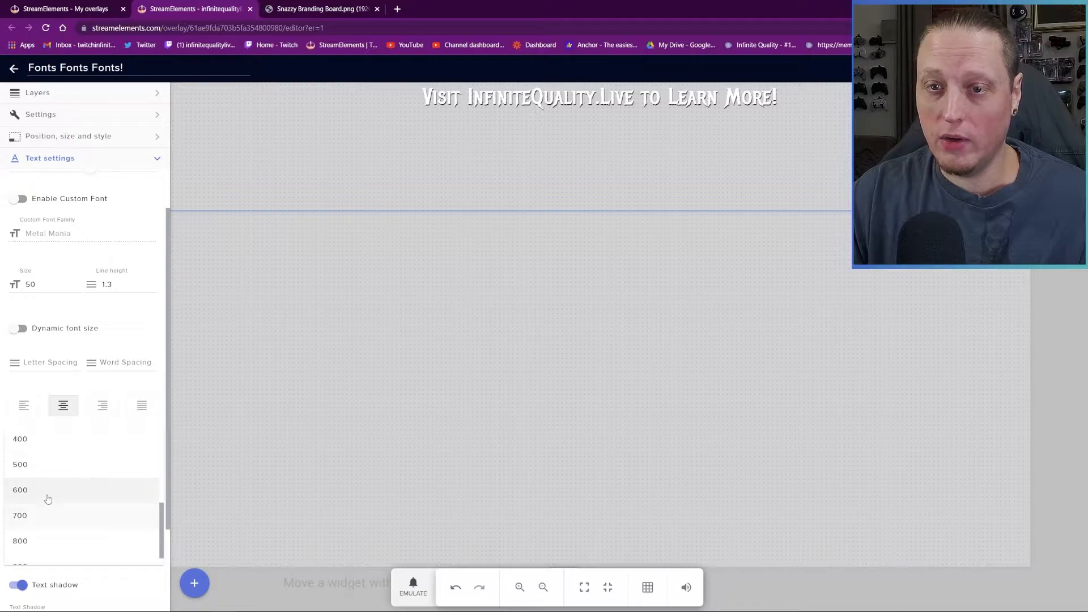
click(53, 497)
click(79, 498)
scroll(52, 477, up, 3)
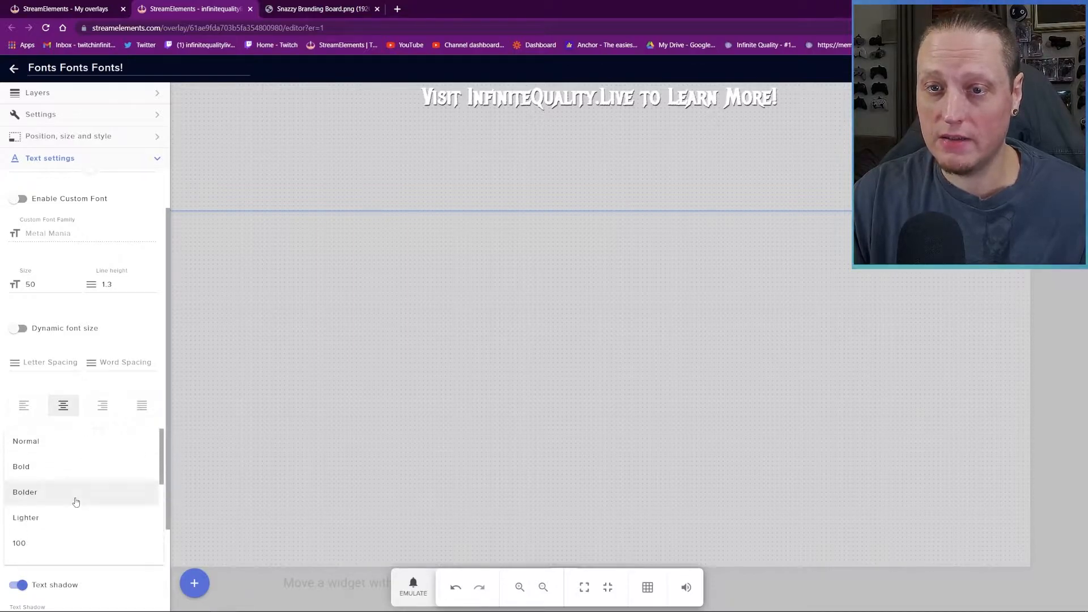
click(70, 453)
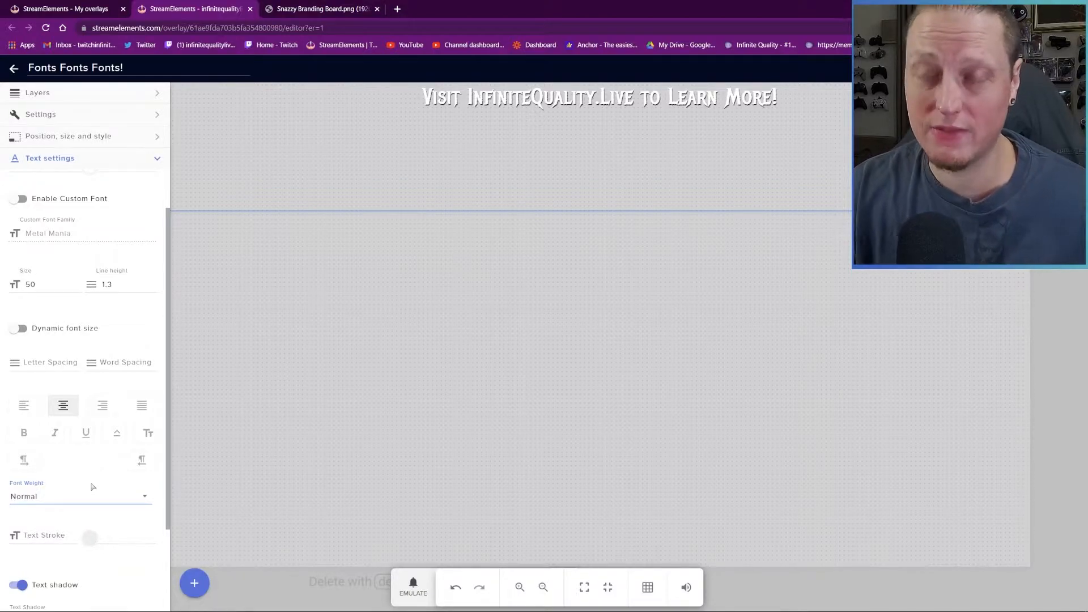
scroll(86, 468, down, 2)
Give the text a black stroke of 1 and set the font size to 99
click(41, 429)
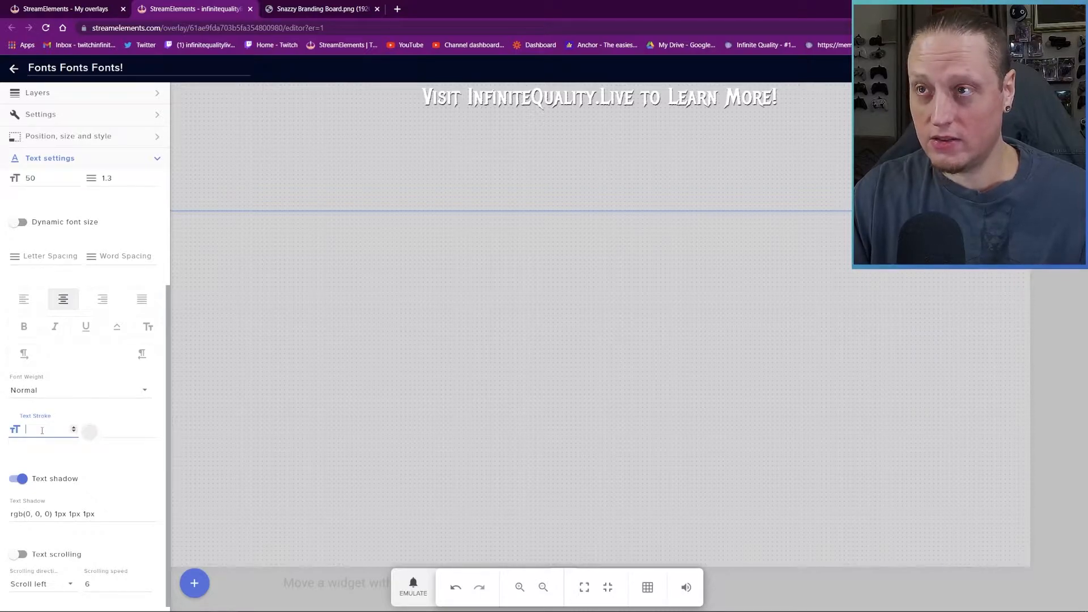
text(1)
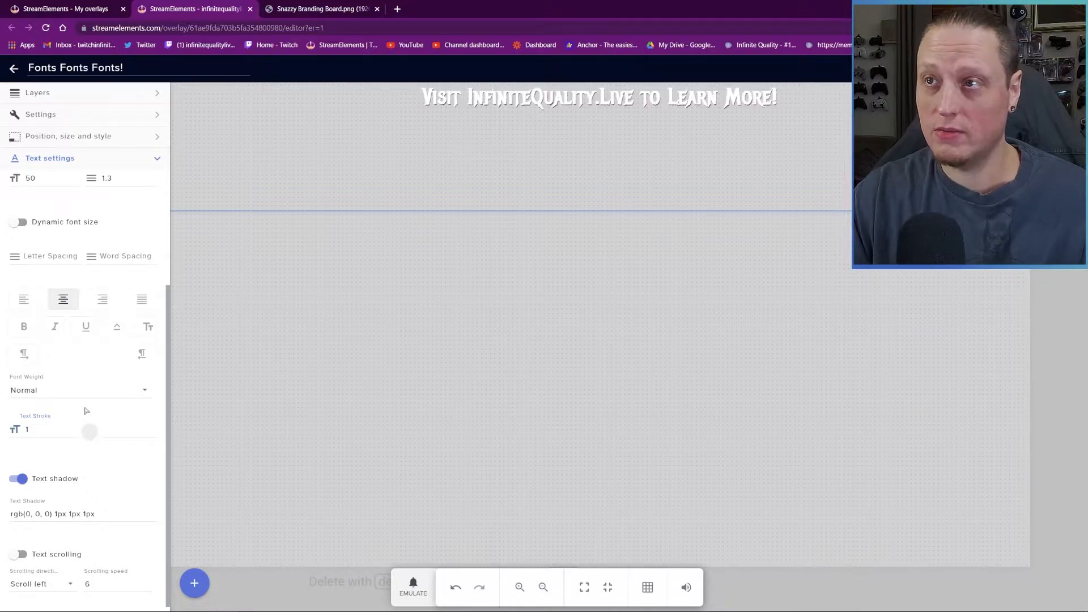
click(88, 431)
click(56, 515)
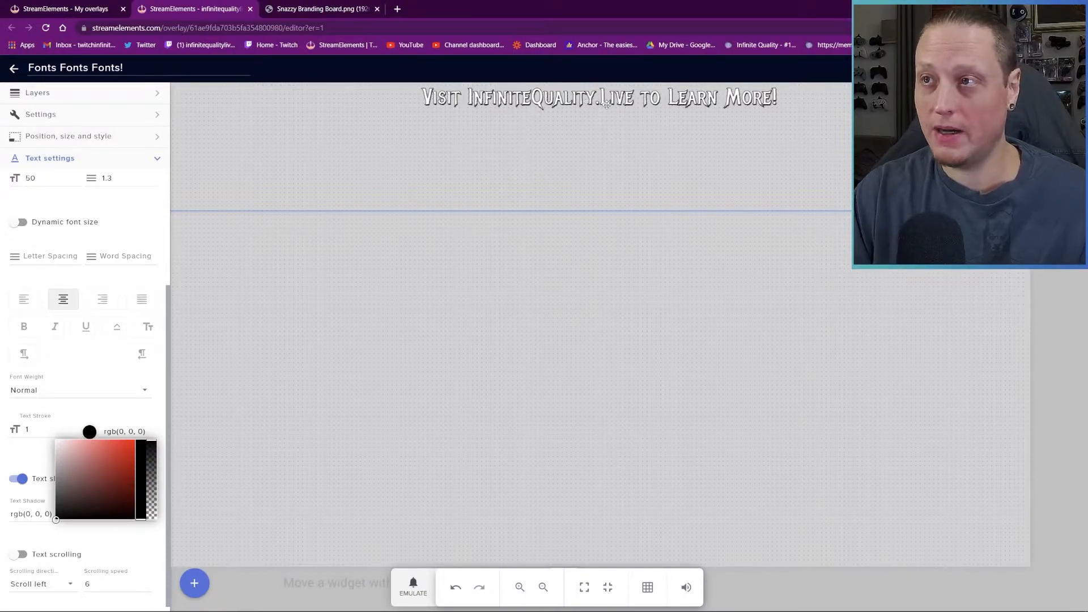
click(53, 178)
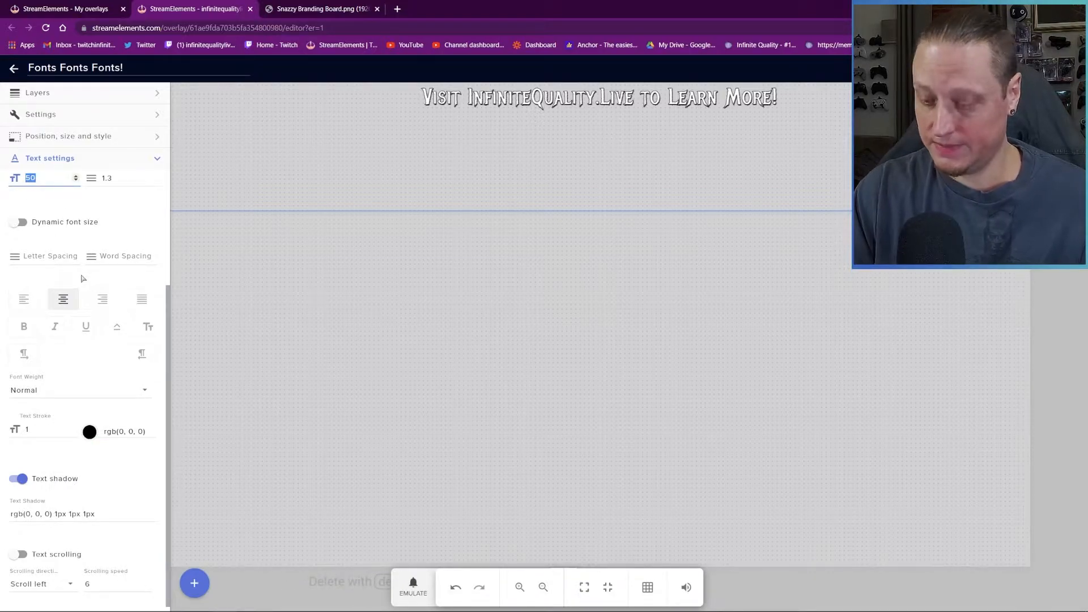
text(75)
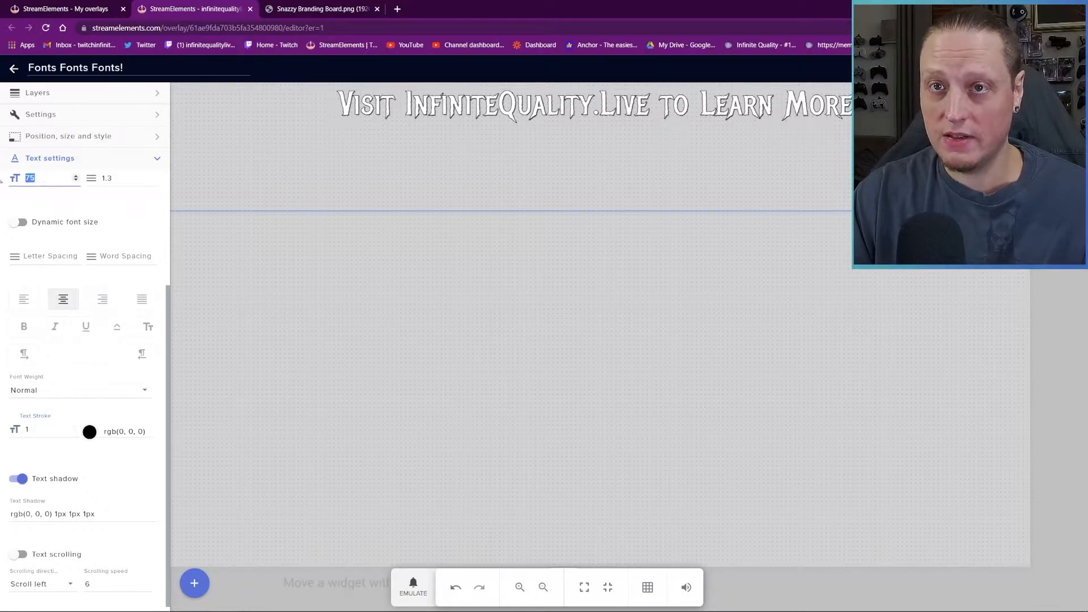
double_click(30, 178)
text(21)
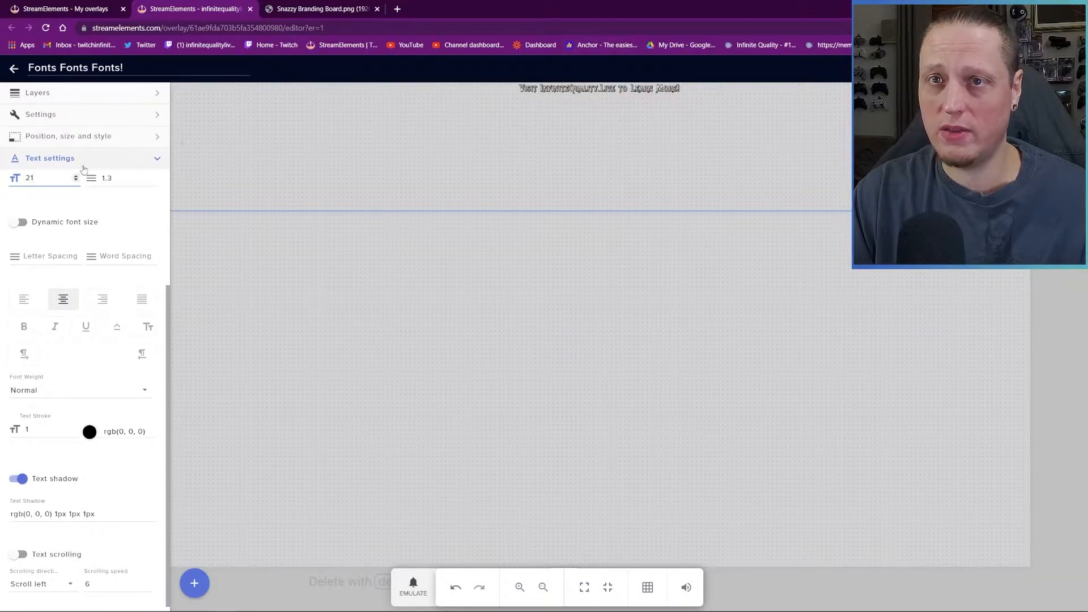
double_click(41, 179)
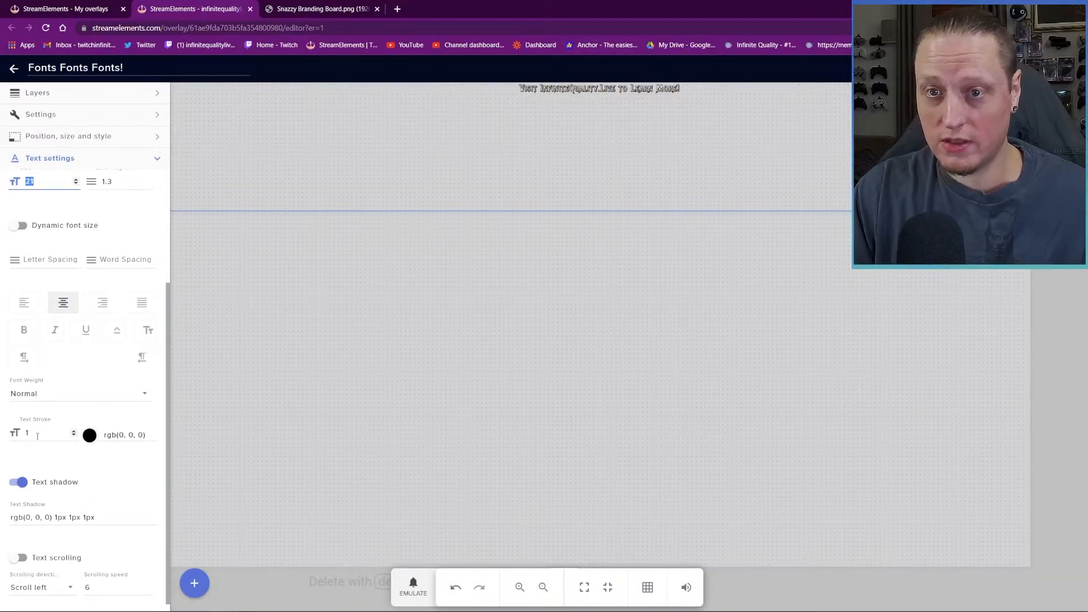
text(2)
mouse_move(122, 259)
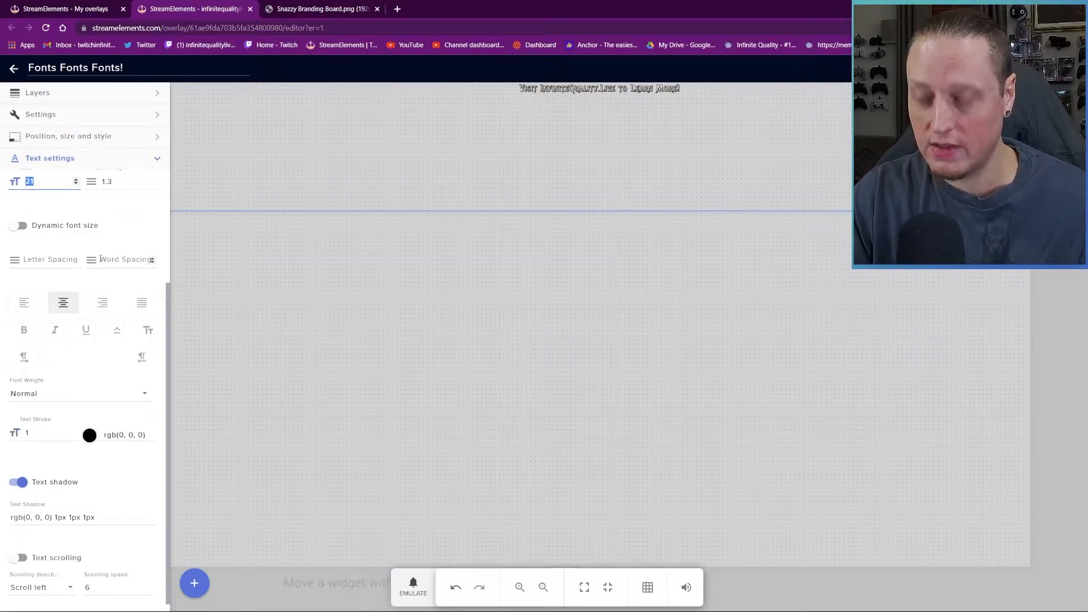
text(99)
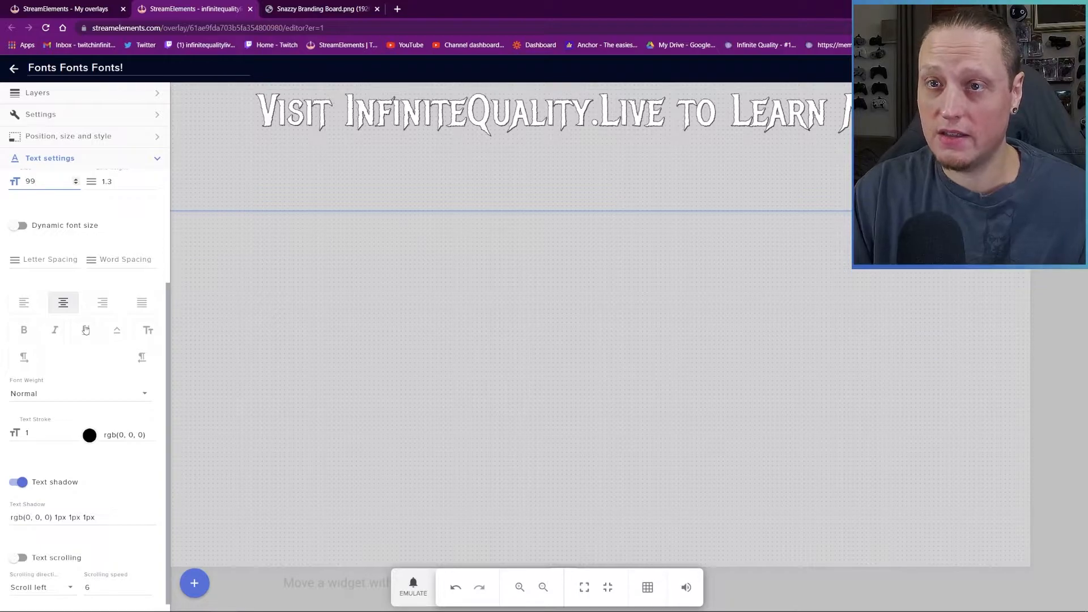
text(3)
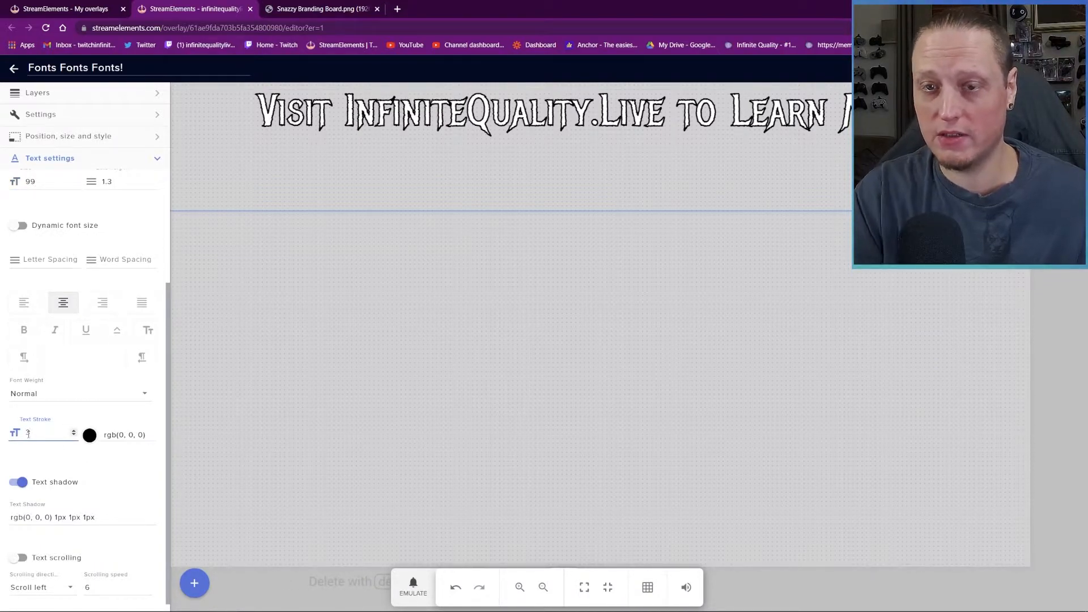
Refine the stroke width to 0.9 and make its black colour semi-transparent
key(BackSpace)
text(0.)
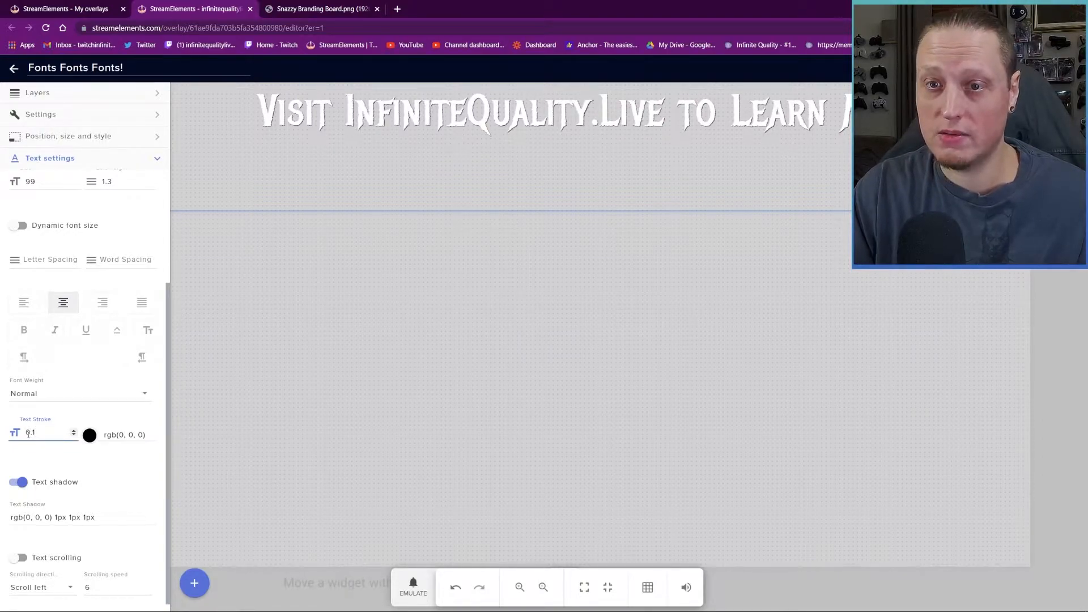
text(1)
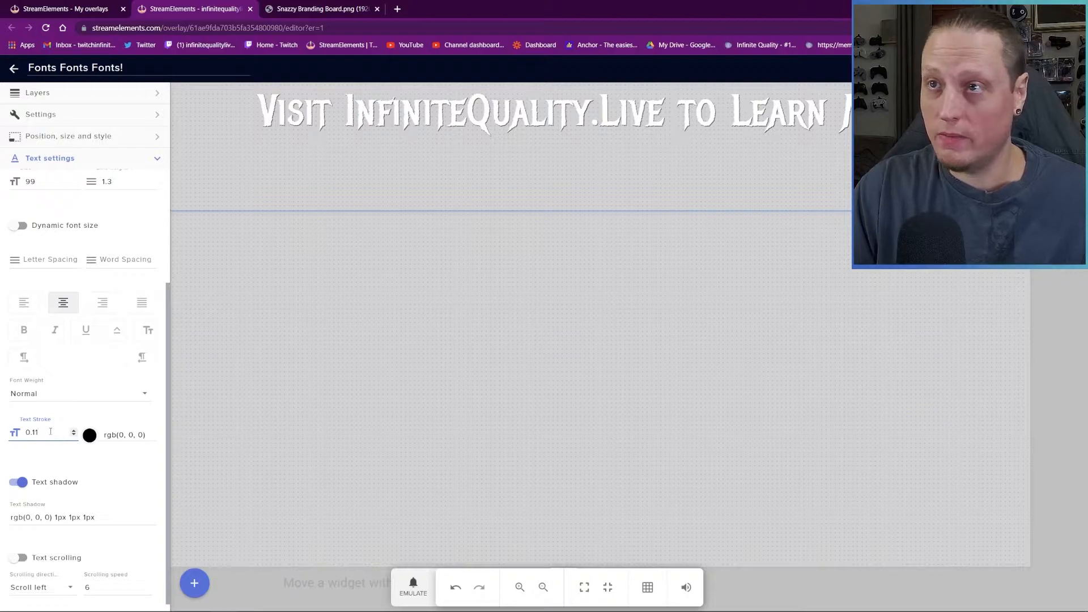
key(BackSpace)
text(2)
key(BackSpace)
key(BackSpace)
text(2)
key(BackSpace)
key(BackSpace)
text(66)
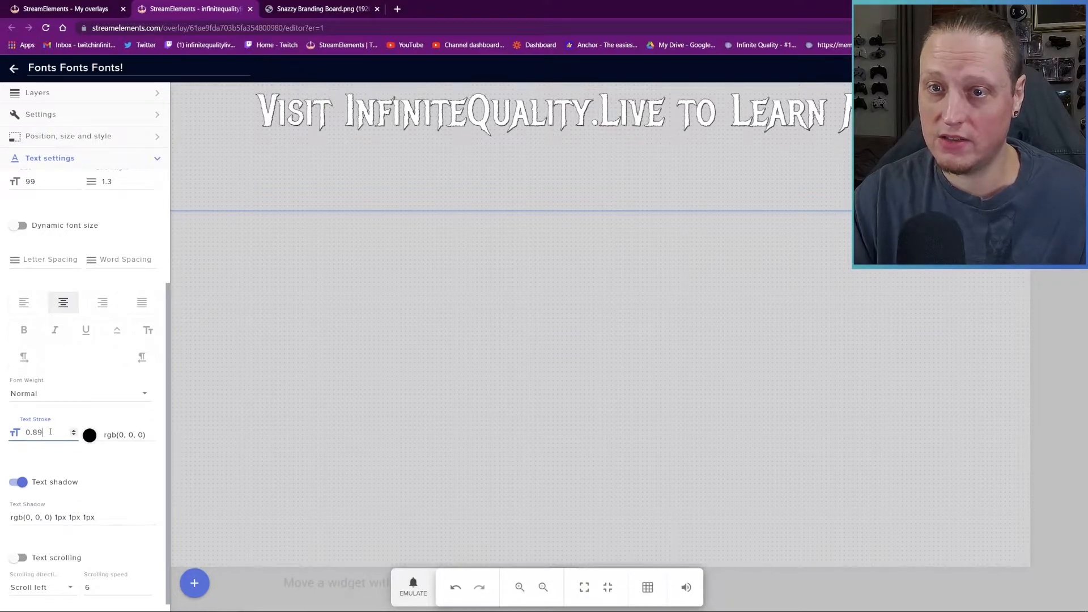
key(BackSpace)
key(BackSpace)
text(9)
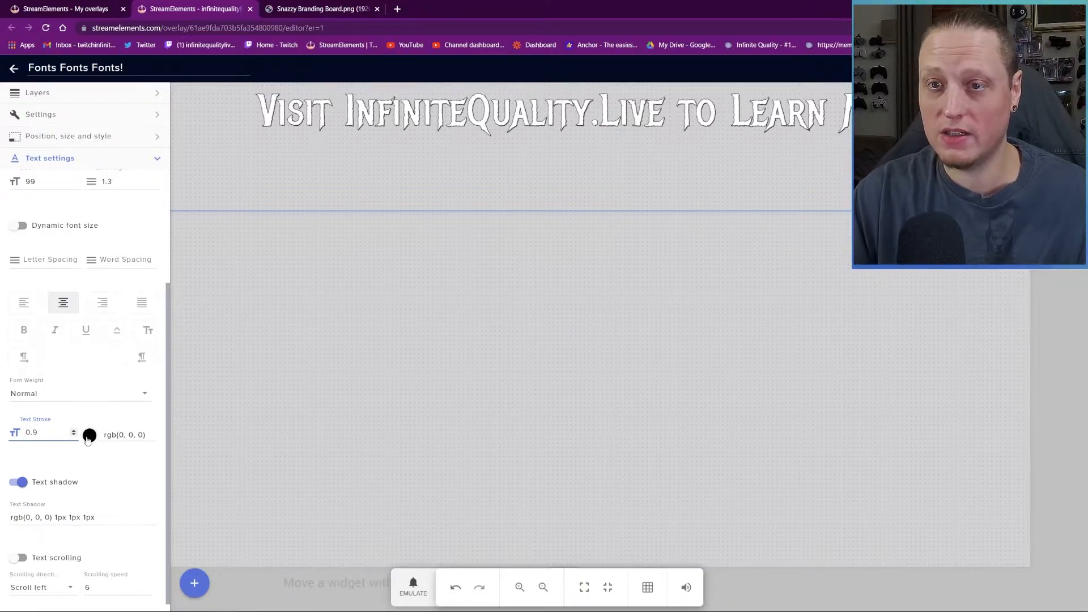
click(89, 434)
drag(150, 462, 151, 448)
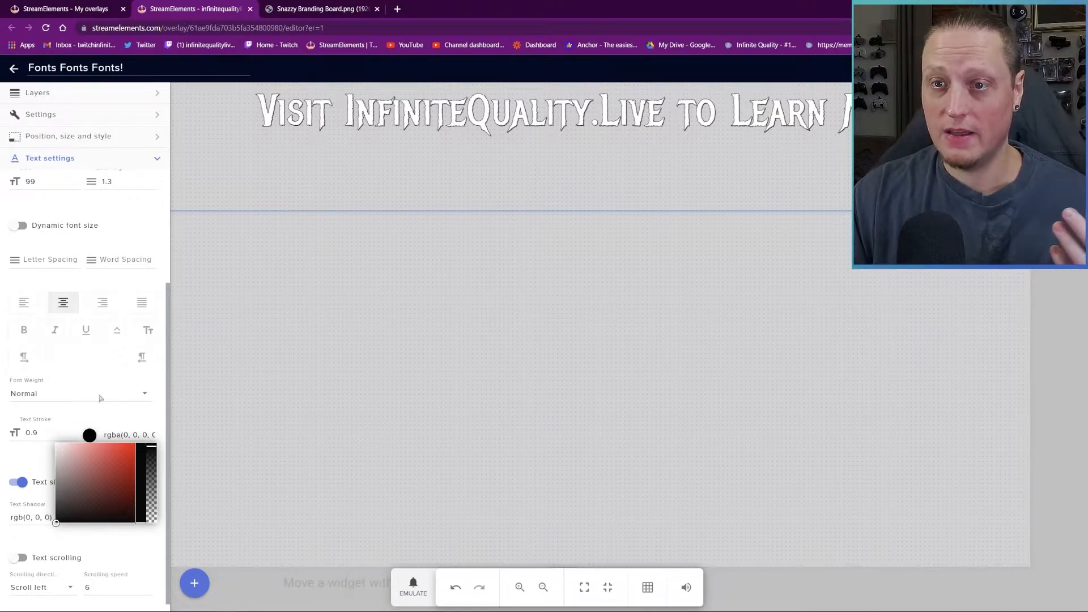
click(119, 409)
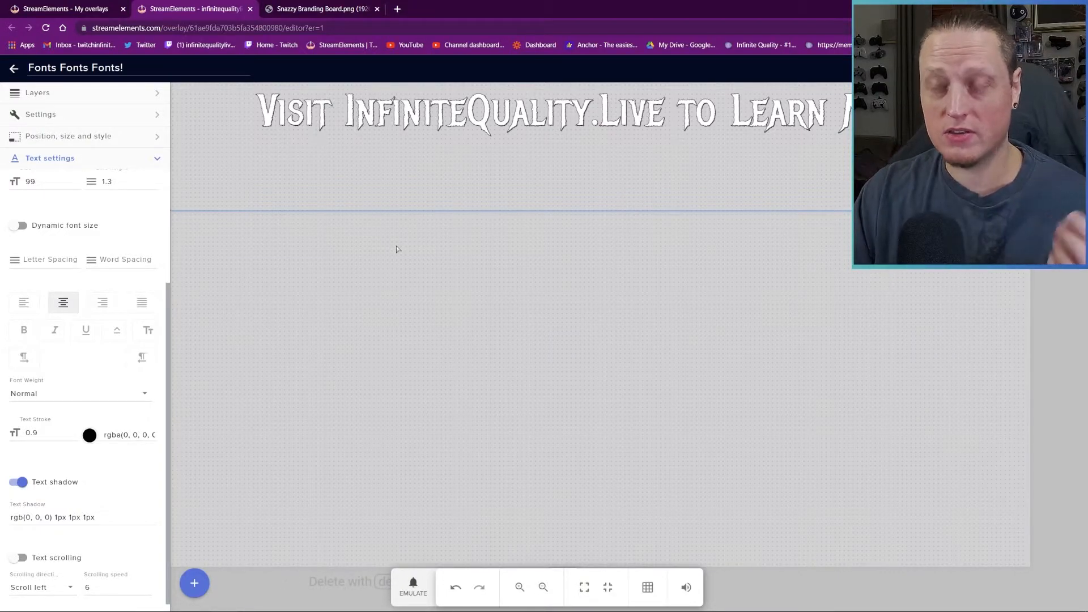
scroll(100, 481, down, 1)
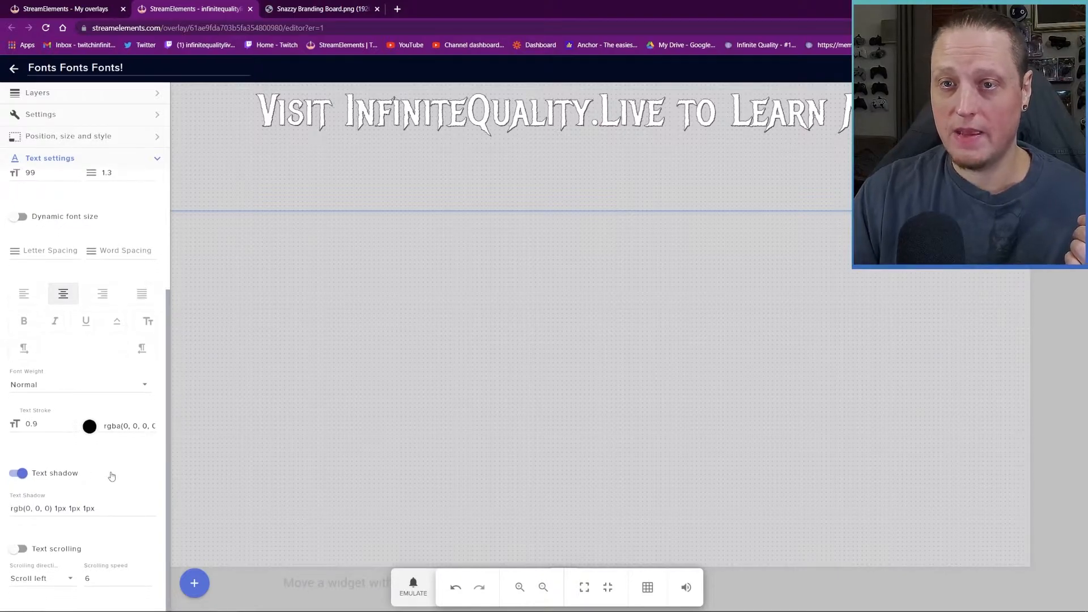
text(0)
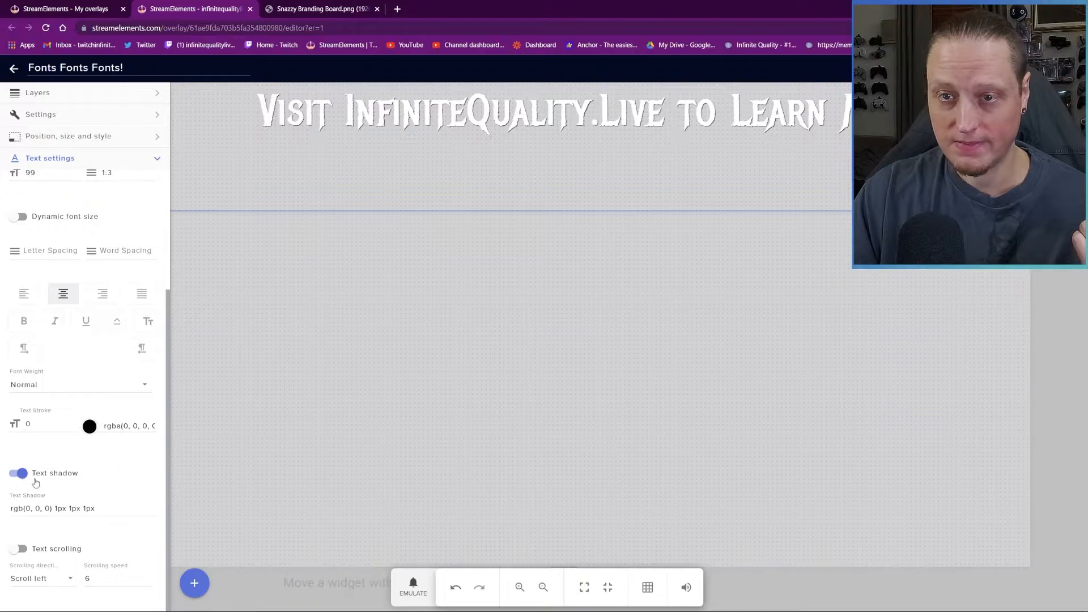
Edit the text shadow to rgba(0, 0, 0, 100) 3px 21px 1px, a deep black drop below the text
click(26, 509)
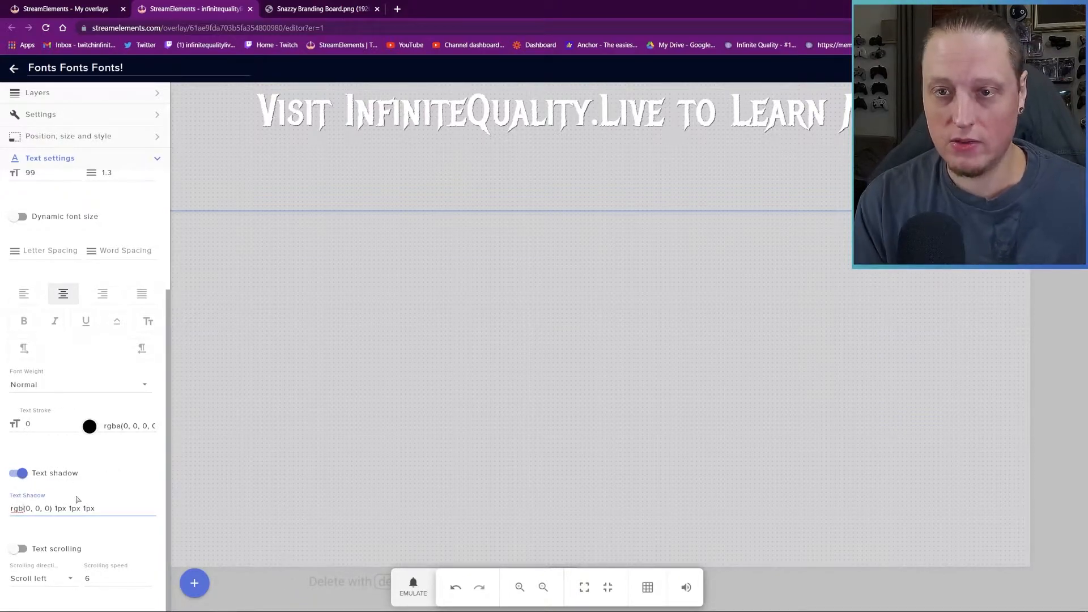
text(a)
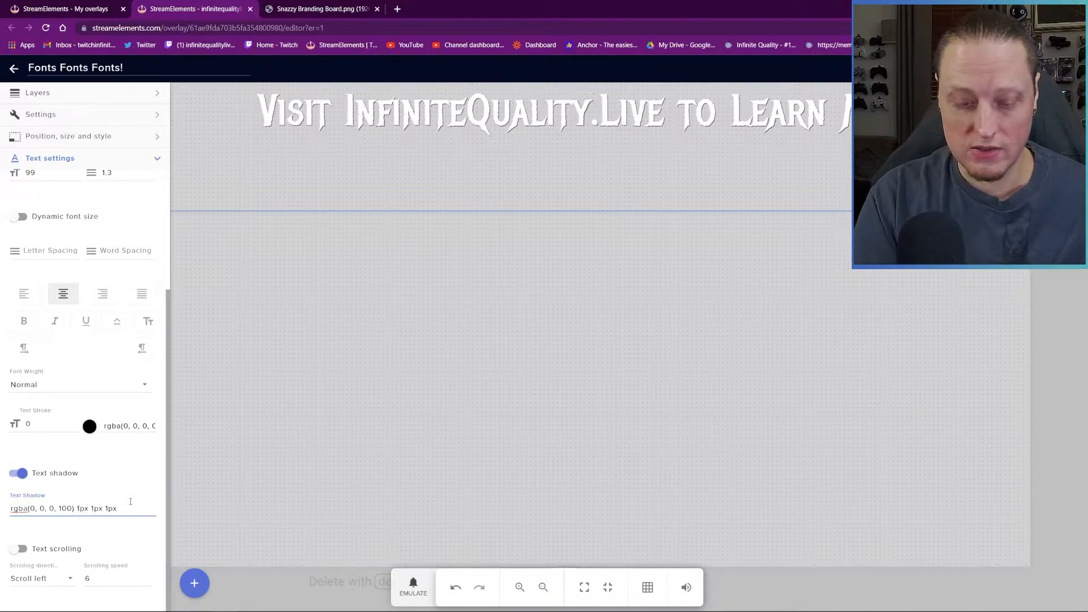
key(BackSpace)
text(3)
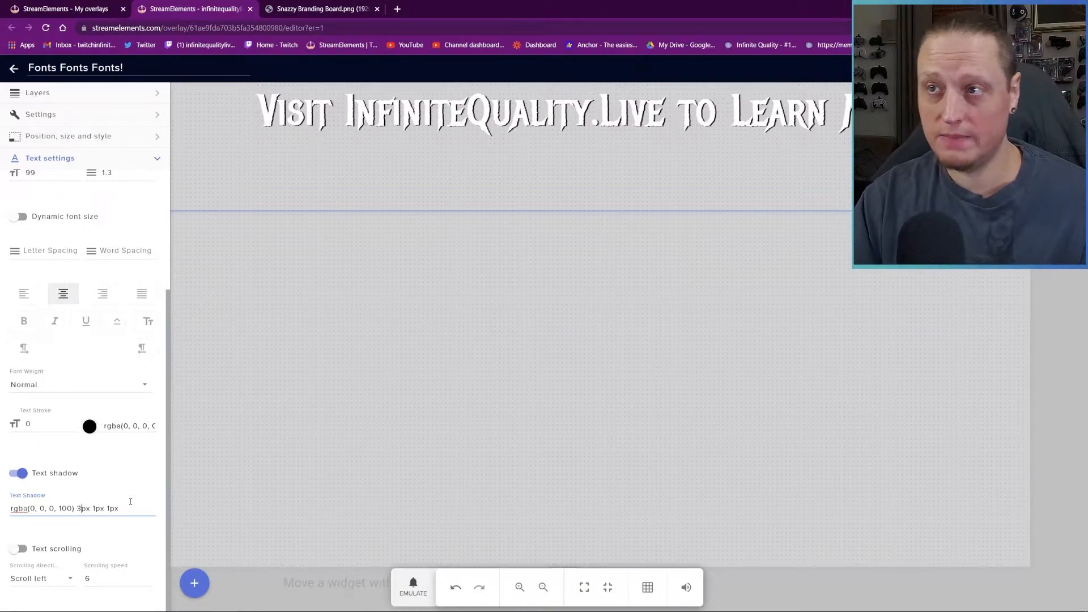
key(BackSpace)
text(3)
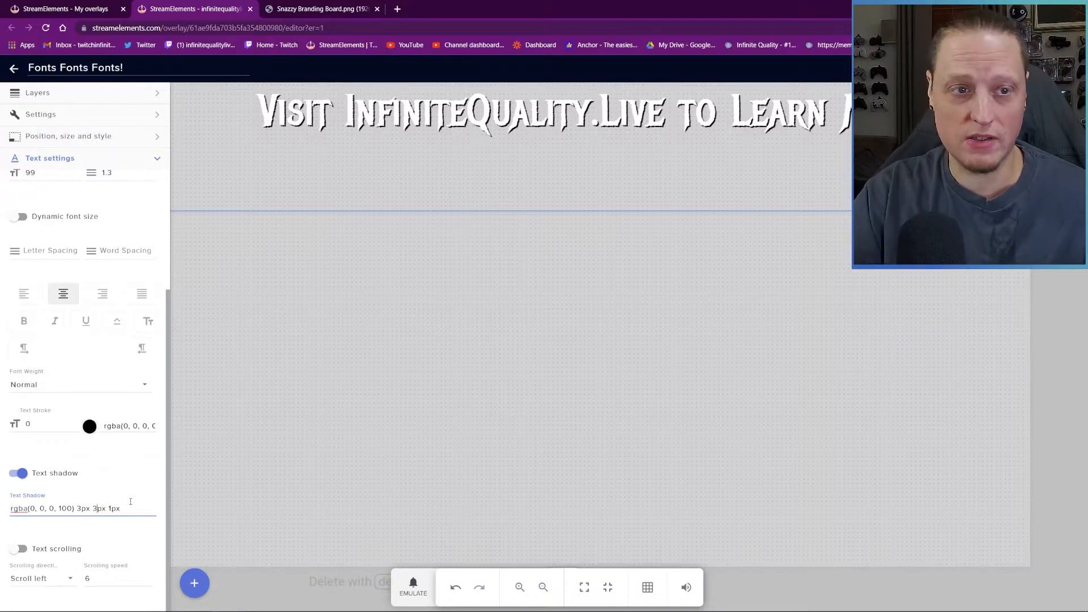
key(BackSpace)
text(10)
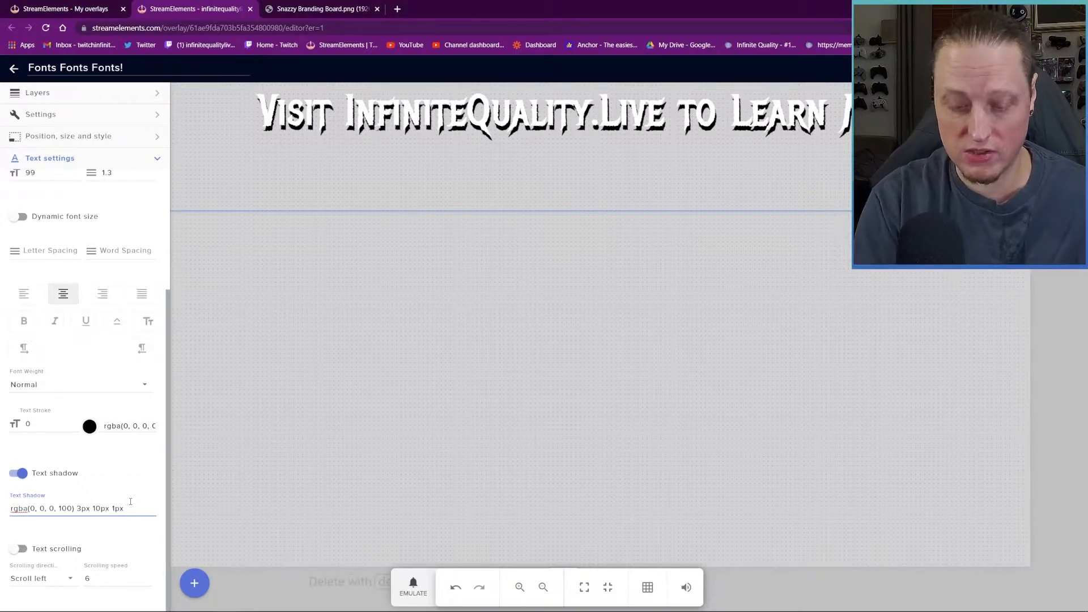
key(BackSpace)
key(BackSpace)
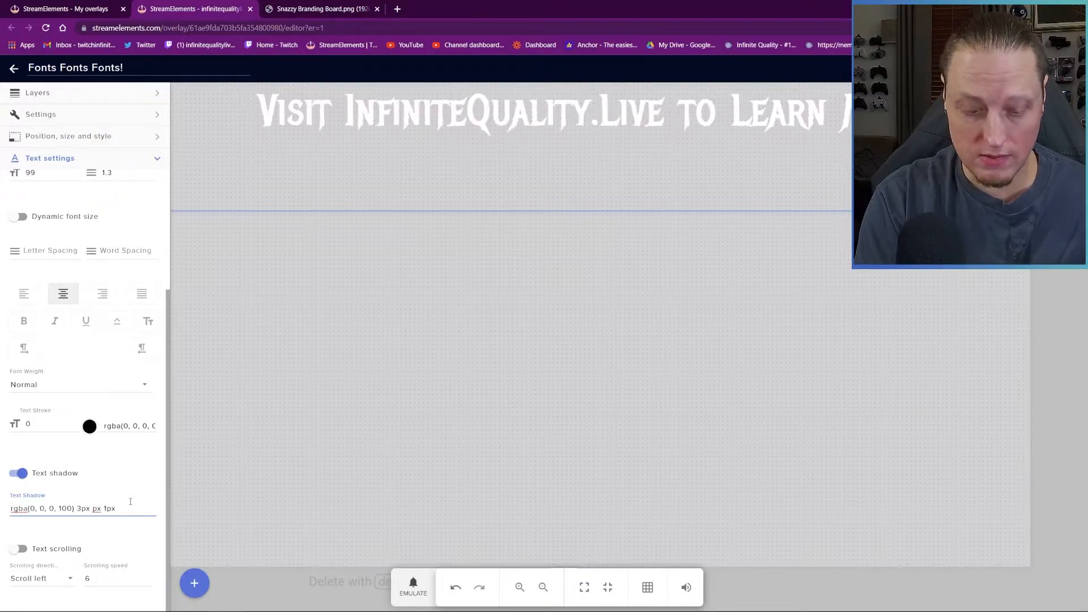
text(6)
key(BackSpace)
text(3)
key(BackSpace)
text(3)
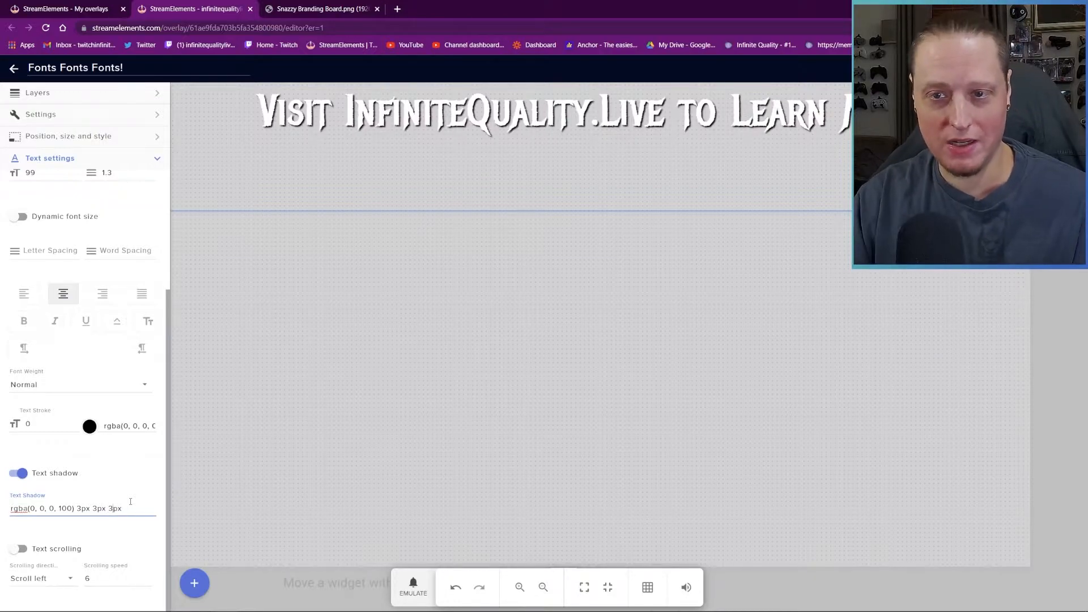
key(BackSpace)
text(1)
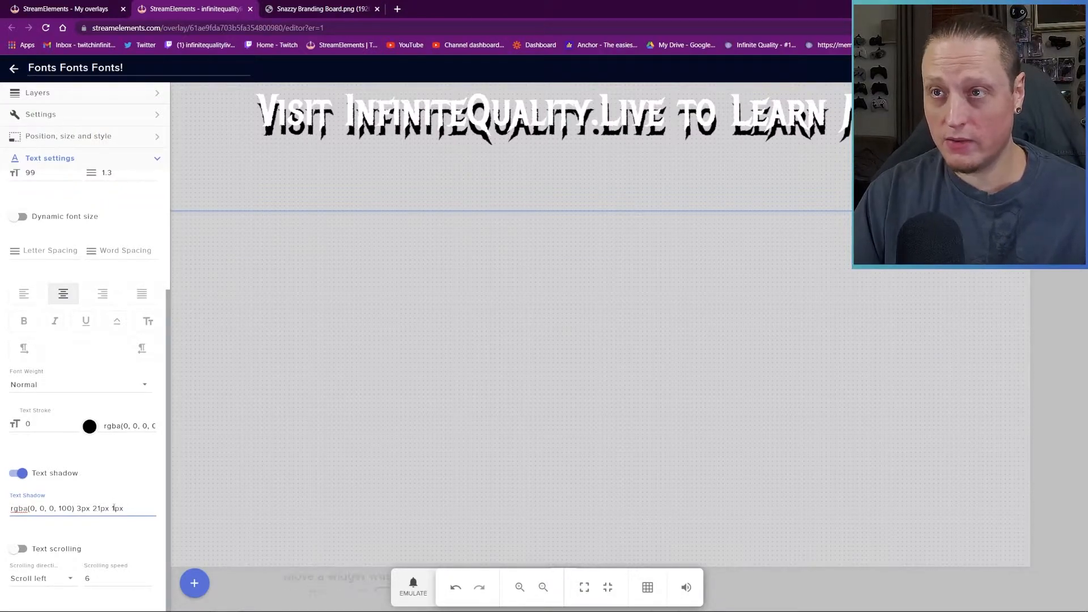
Lower the shadow's opacity to 90 percent
double_click(64, 507)
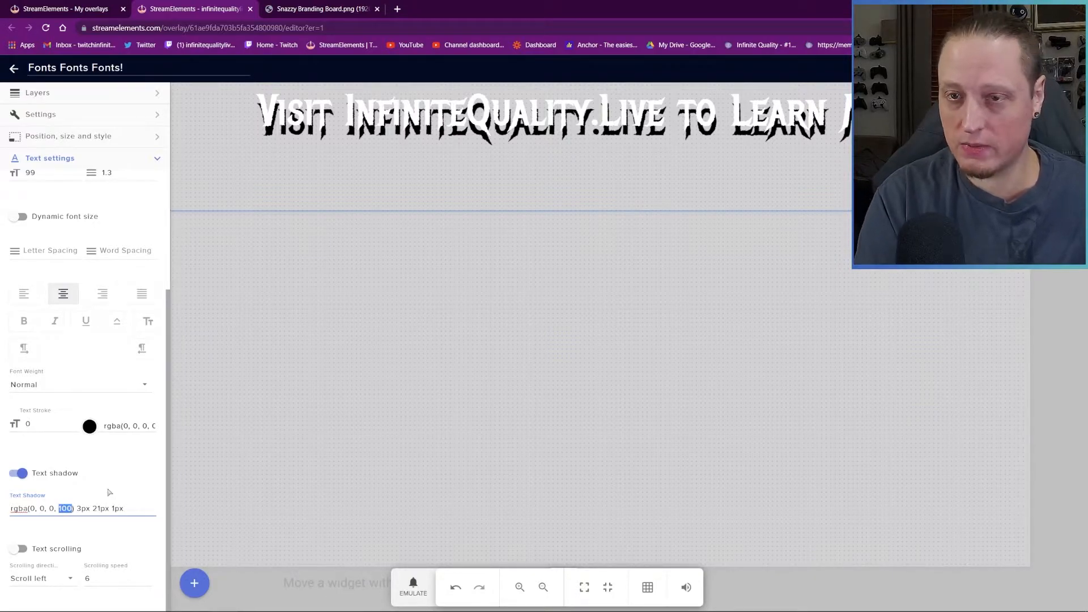
text(1)
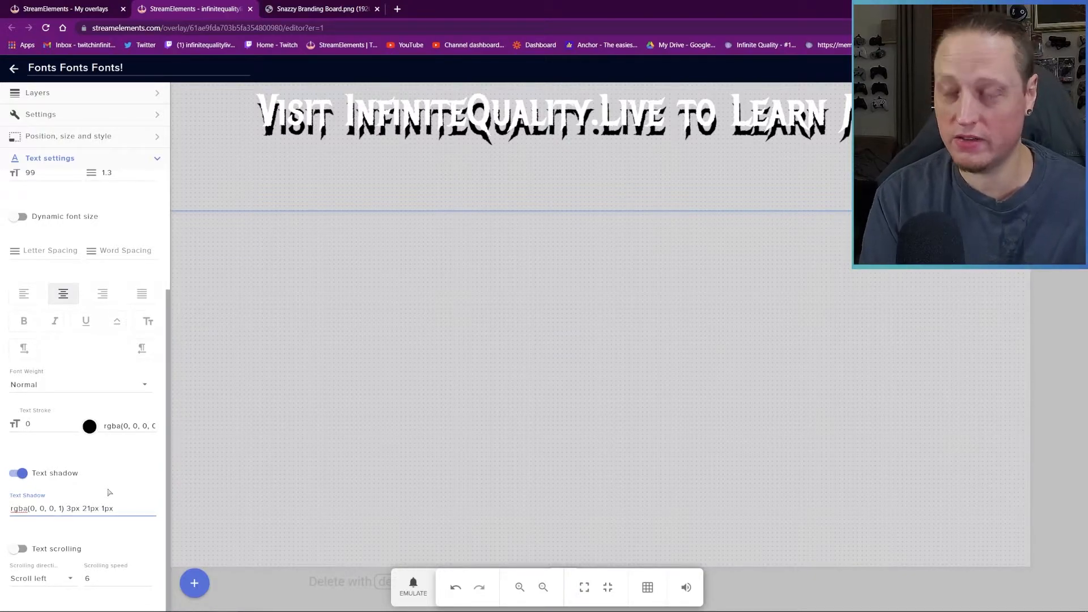
key(BackSpace)
text(0.21)
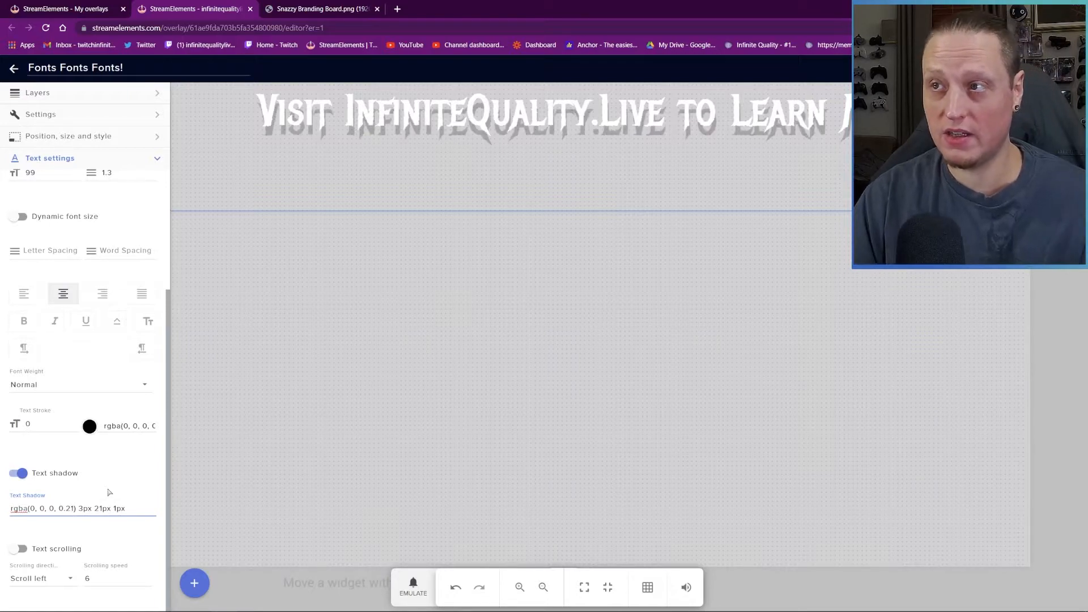
key(BackSpace)
key(BackSpace)
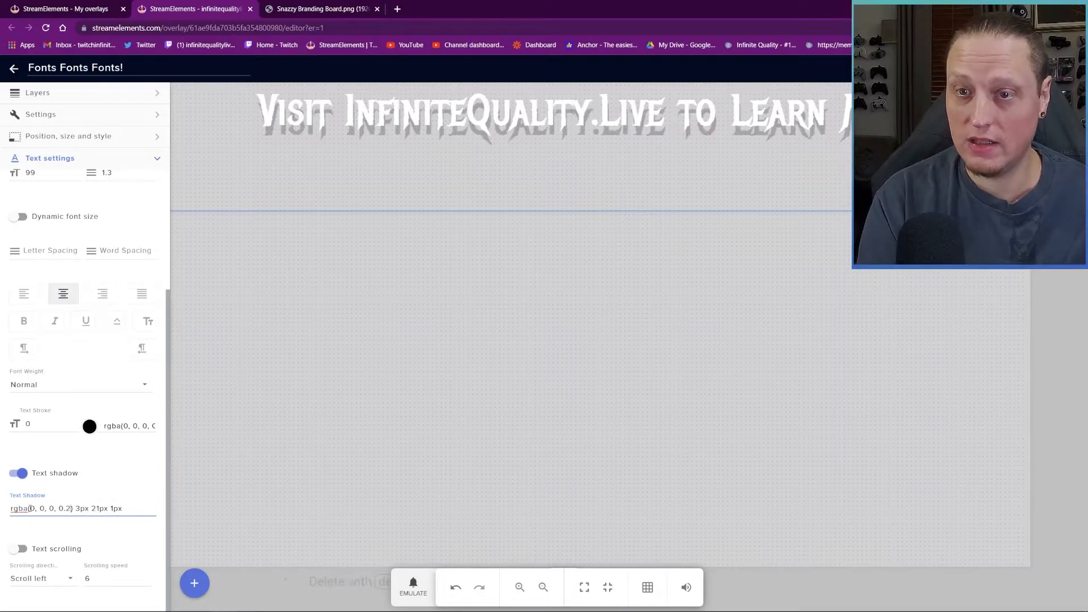
text(60)
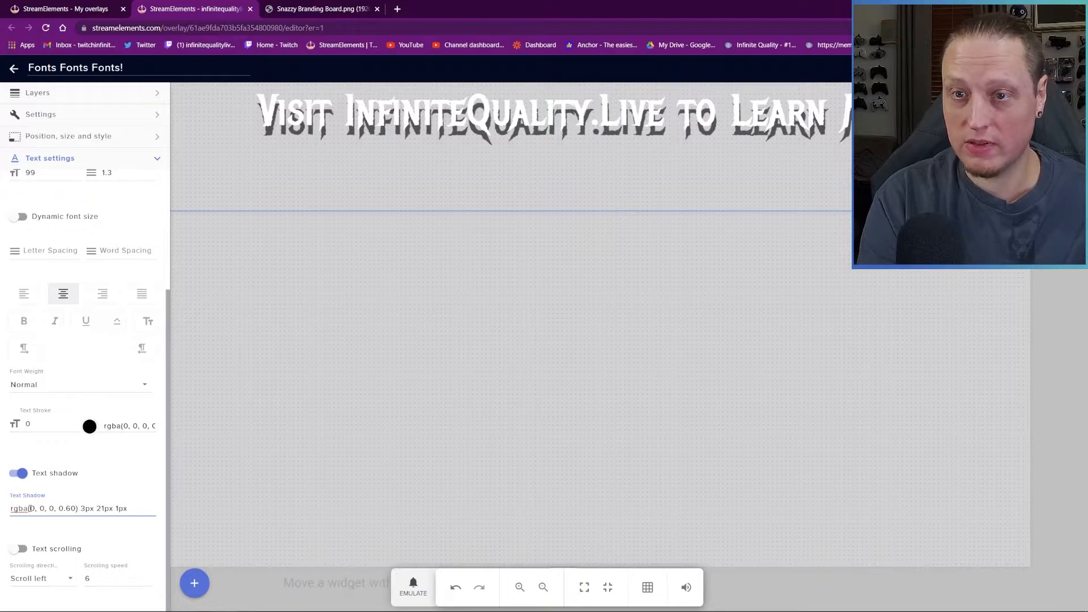
key(BackSpace)
text(90)
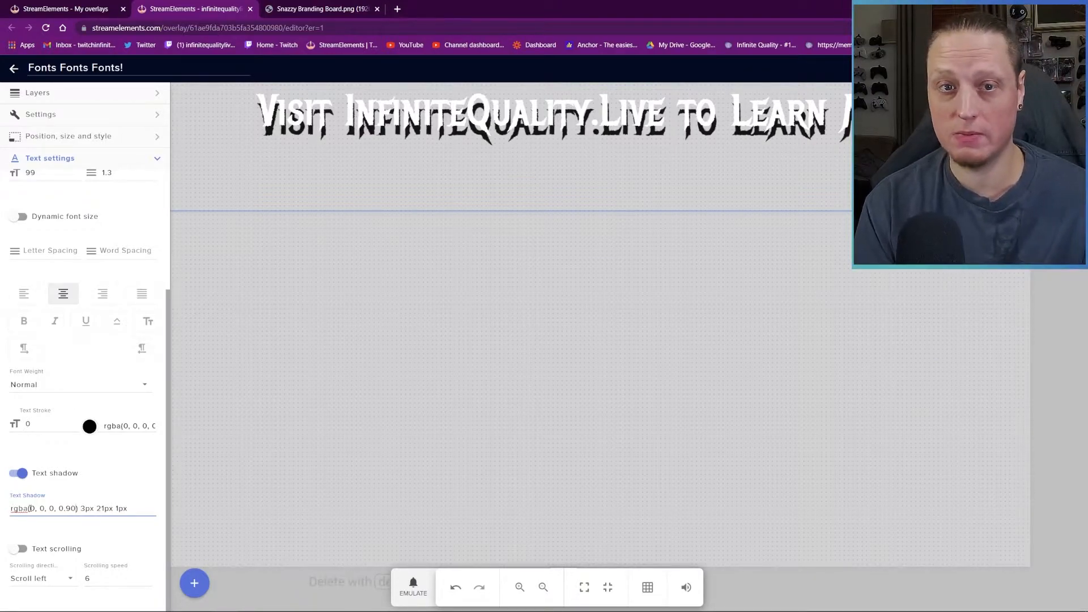
Try blur values 21px, 12px and 1px, then settle the shadow at 3px 3px 3px
key(BackSpace)
text(3)
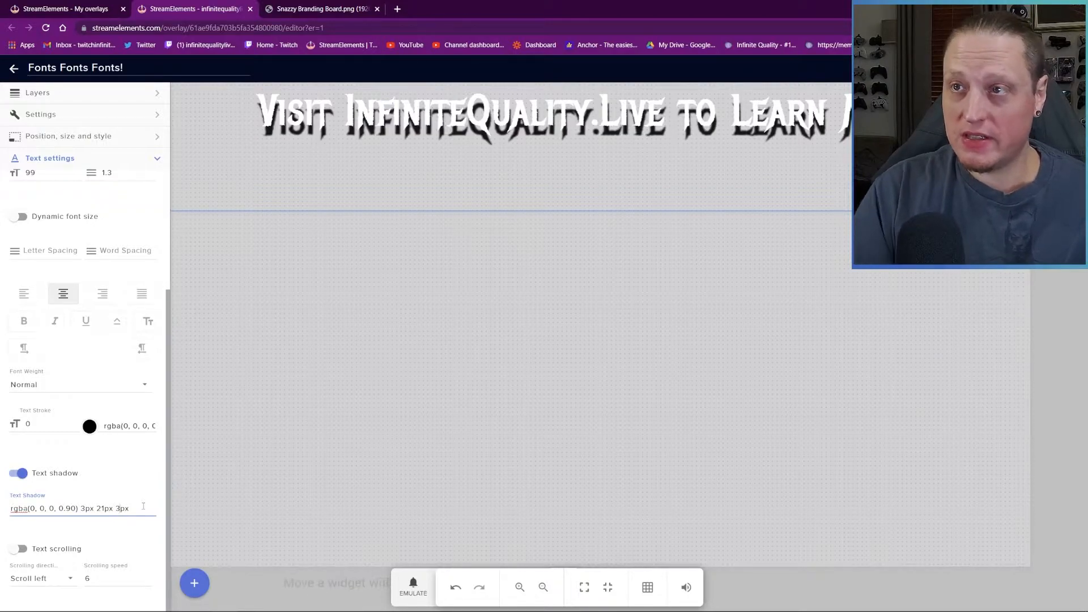
key(BackSpace)
text(21)
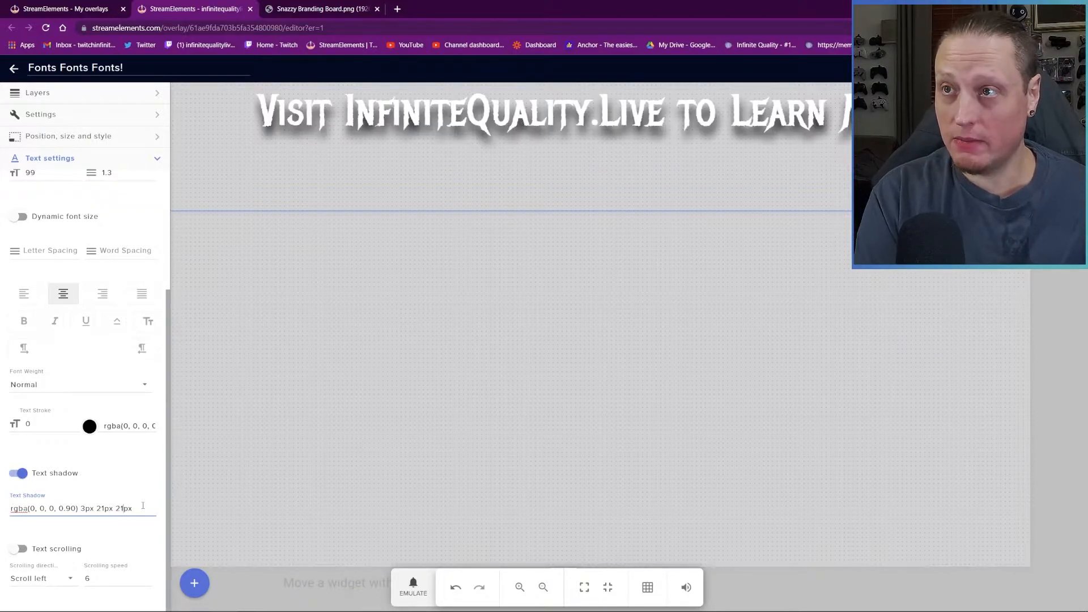
key(BackSpace)
key(BackSpace)
text(1)
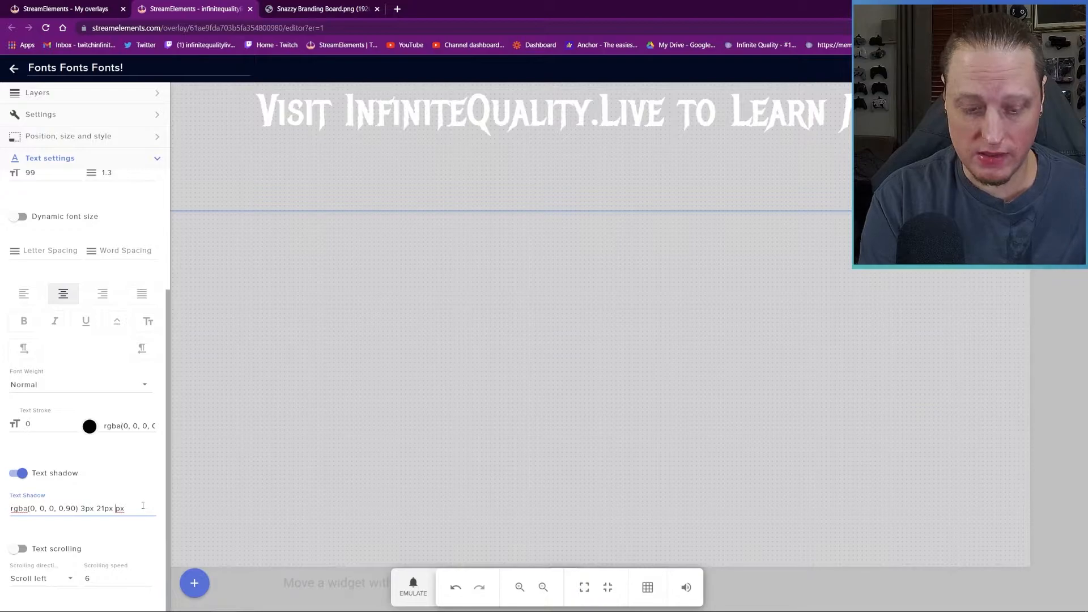
text(2)
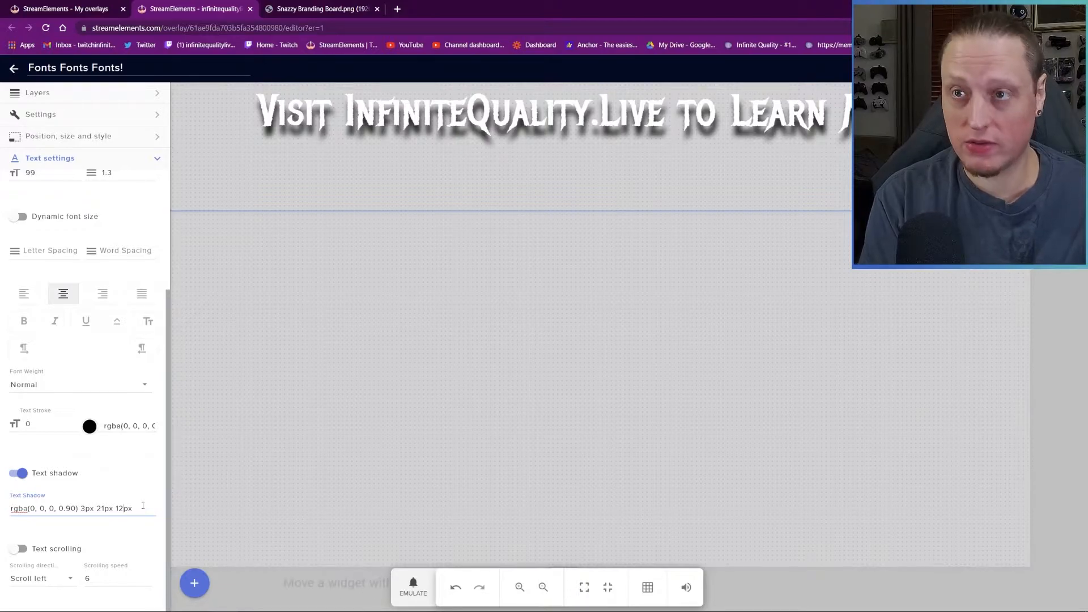
key(BackSpace)
key(BackSpace)
text(3)
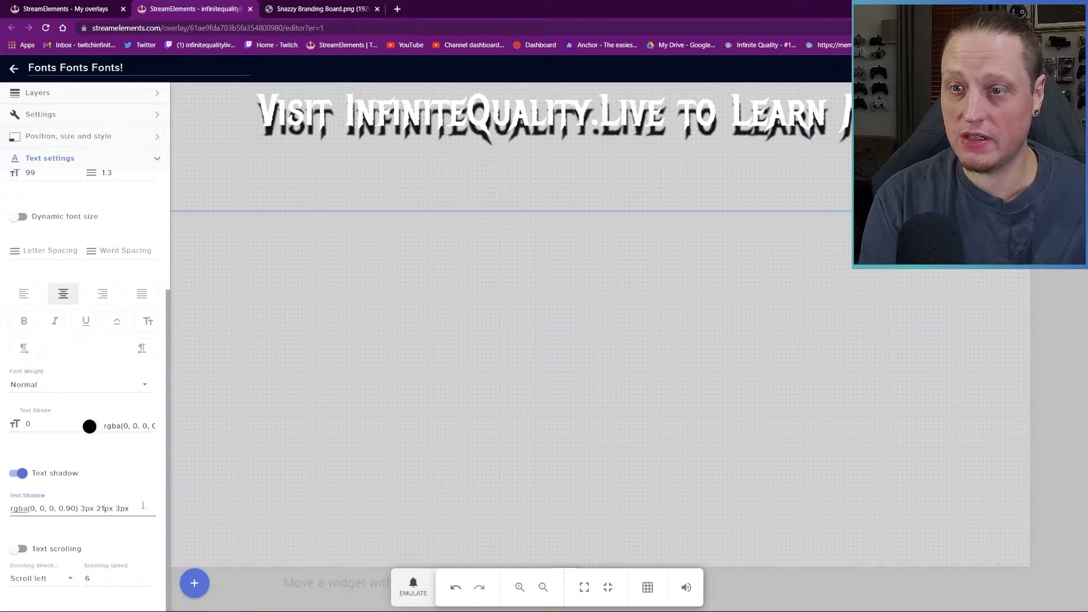
key(BackSpace)
text(1)
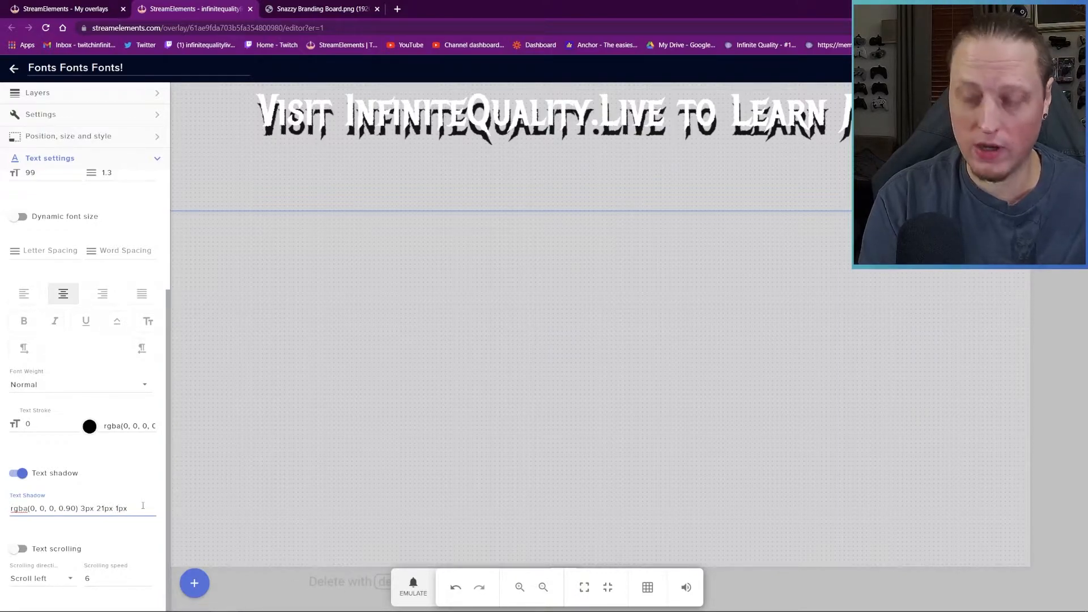
key(BackSpace)
text(3)
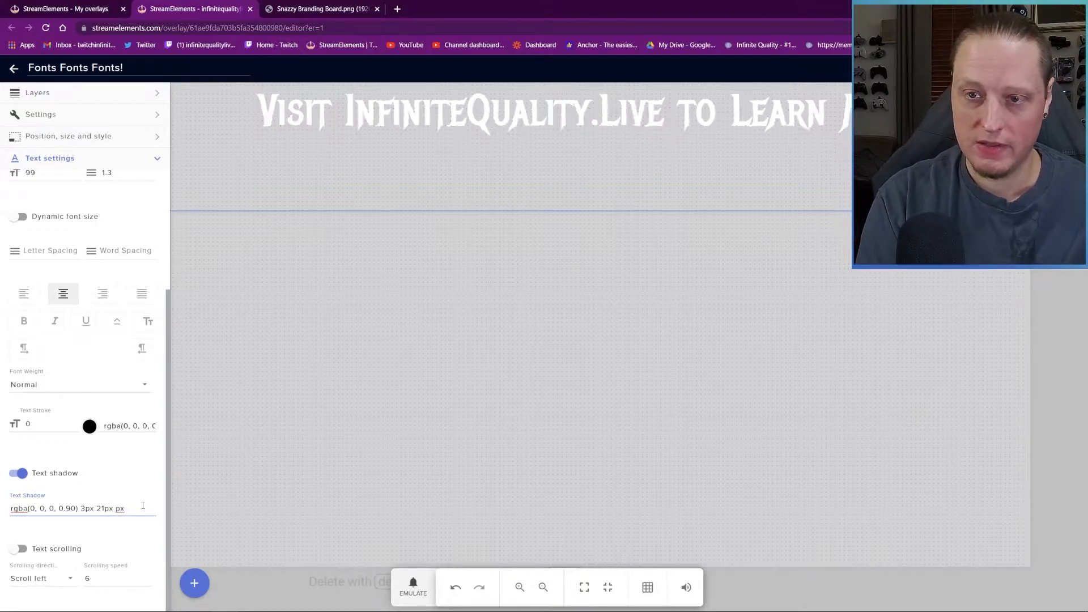
key(BackSpace)
key(BackSpace)
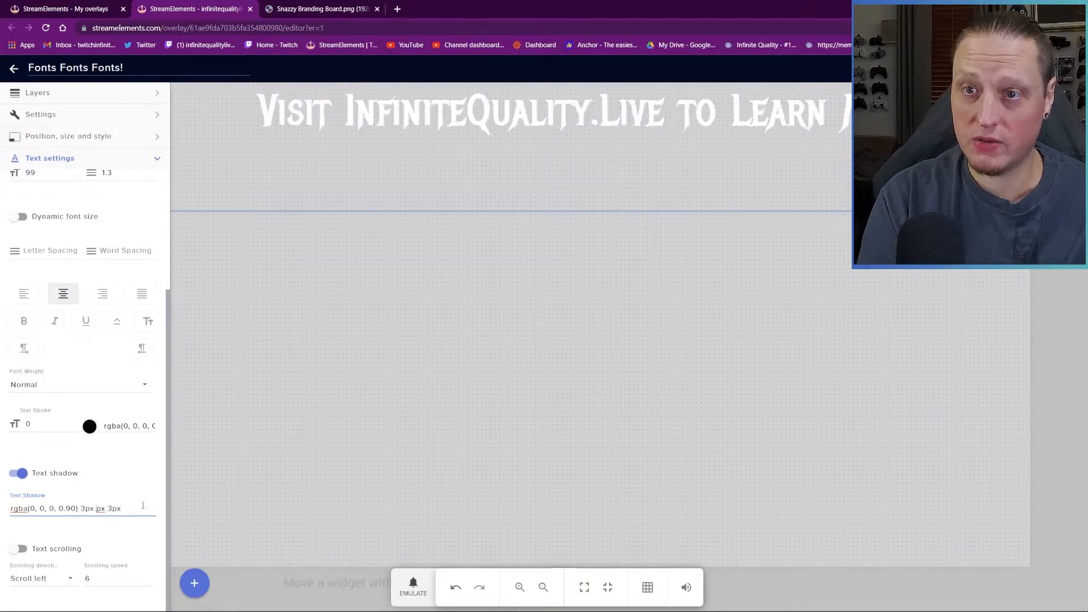
text(3)
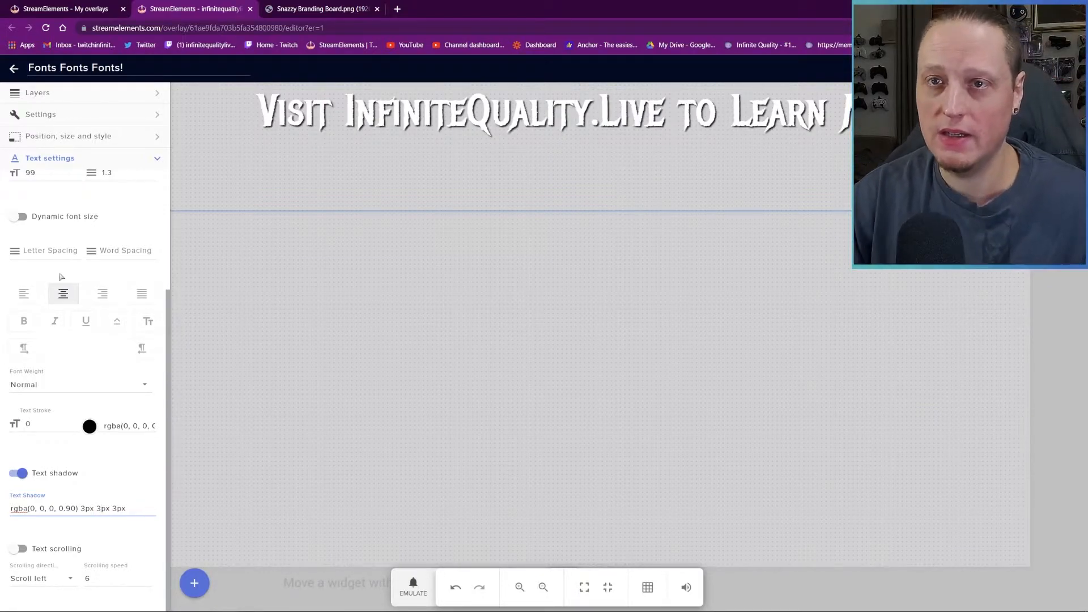
Set the text stroke to 1 and keep a fully opaque black 3px 3px 3px shadow after toggling it off and on
click(43, 423)
key(BackSpace)
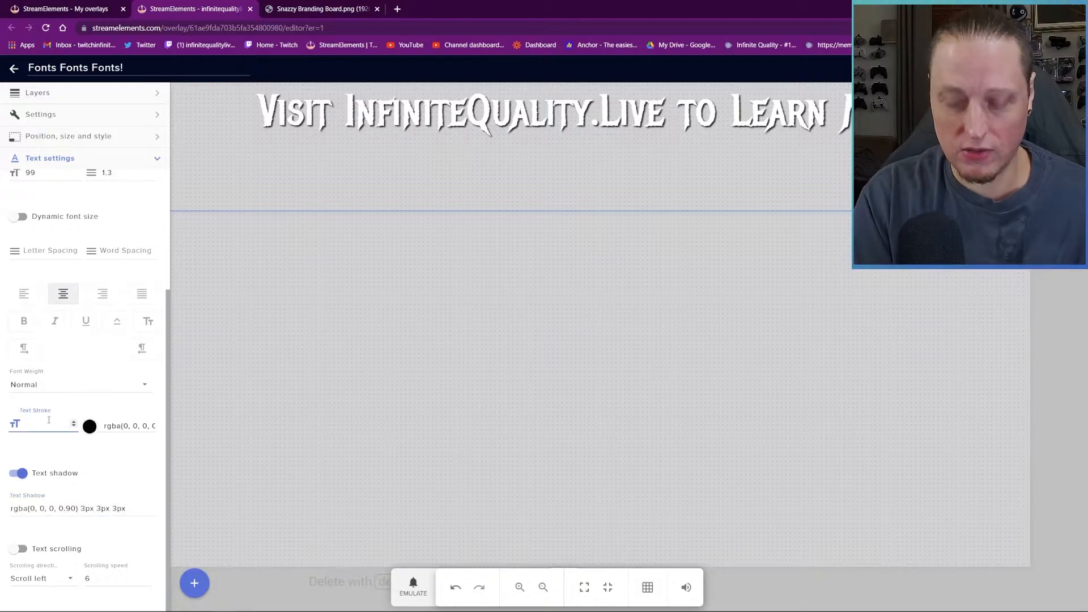
text(1)
click(112, 475)
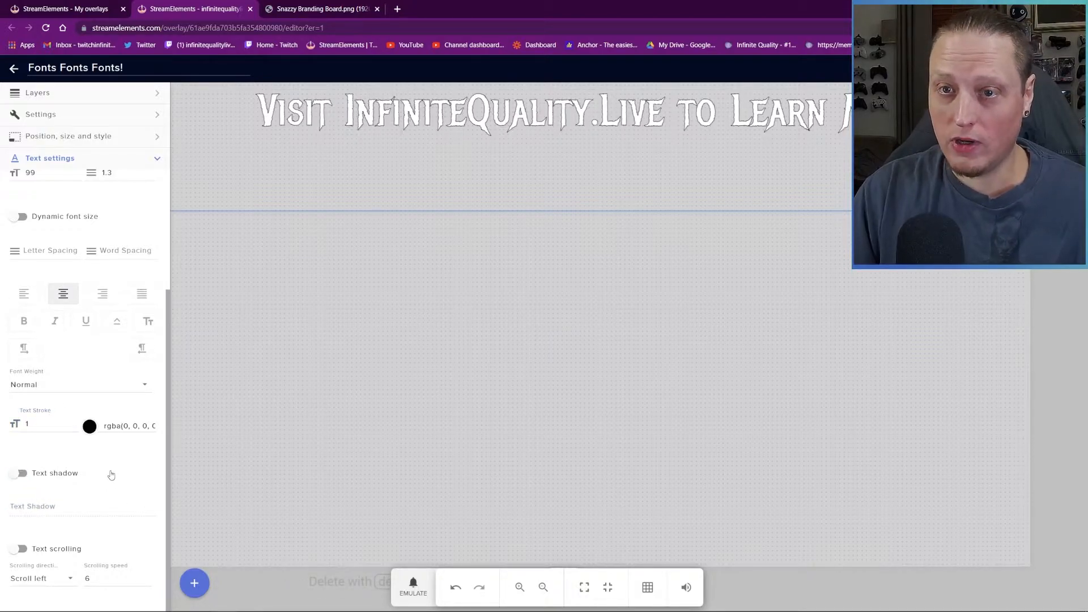
click(39, 474)
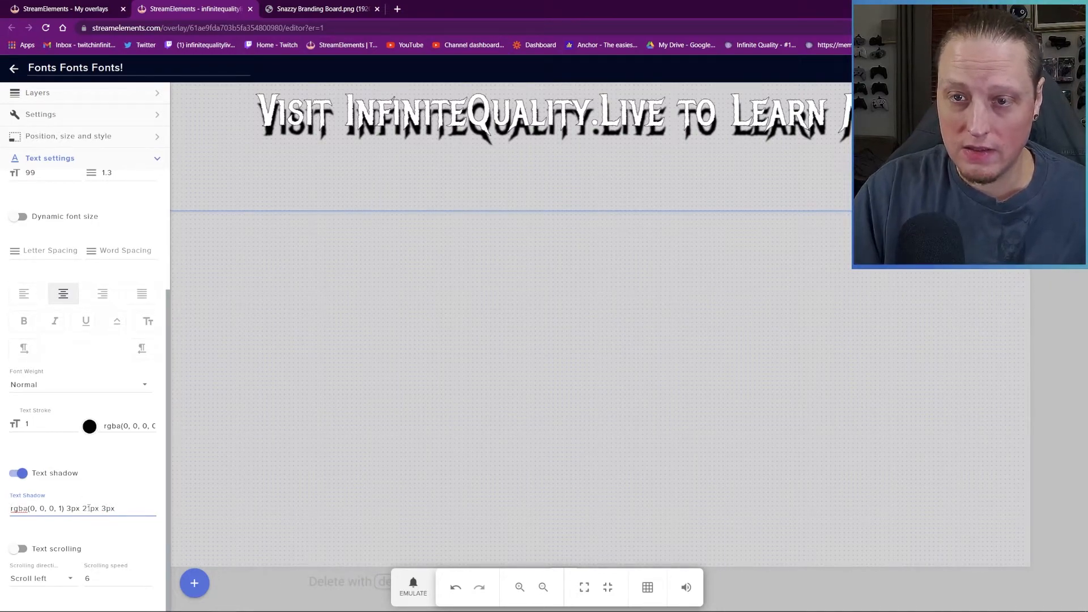
text(3)
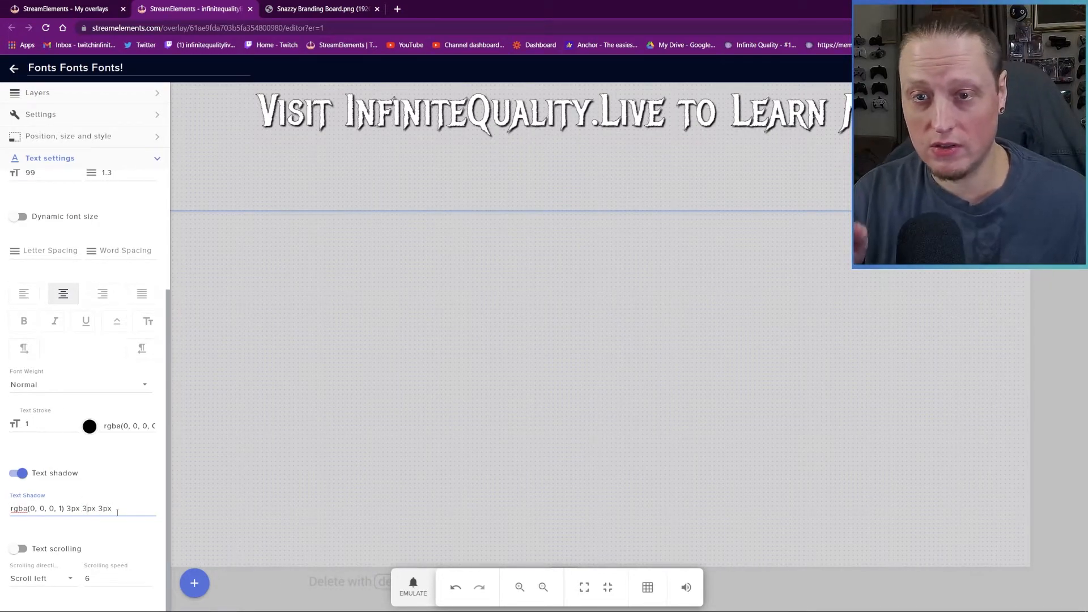
click(21, 473)
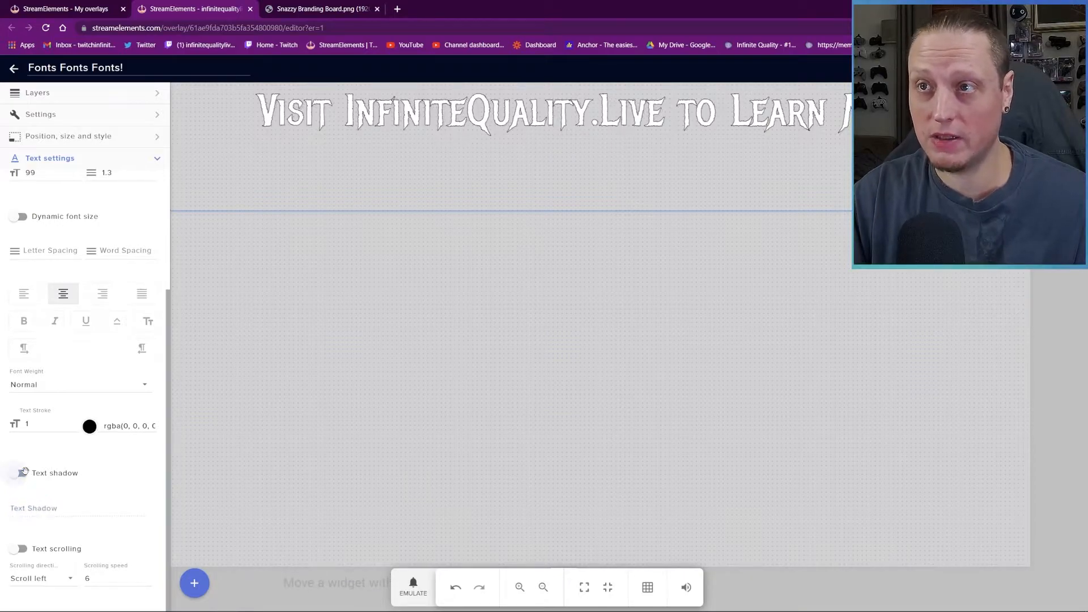
click(23, 472)
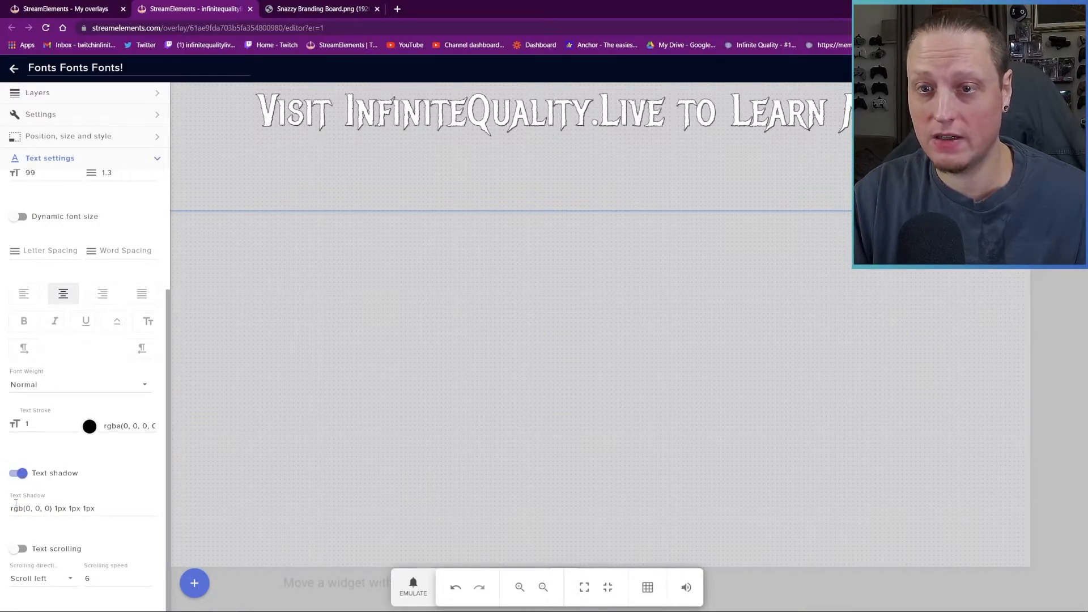
click(44, 420)
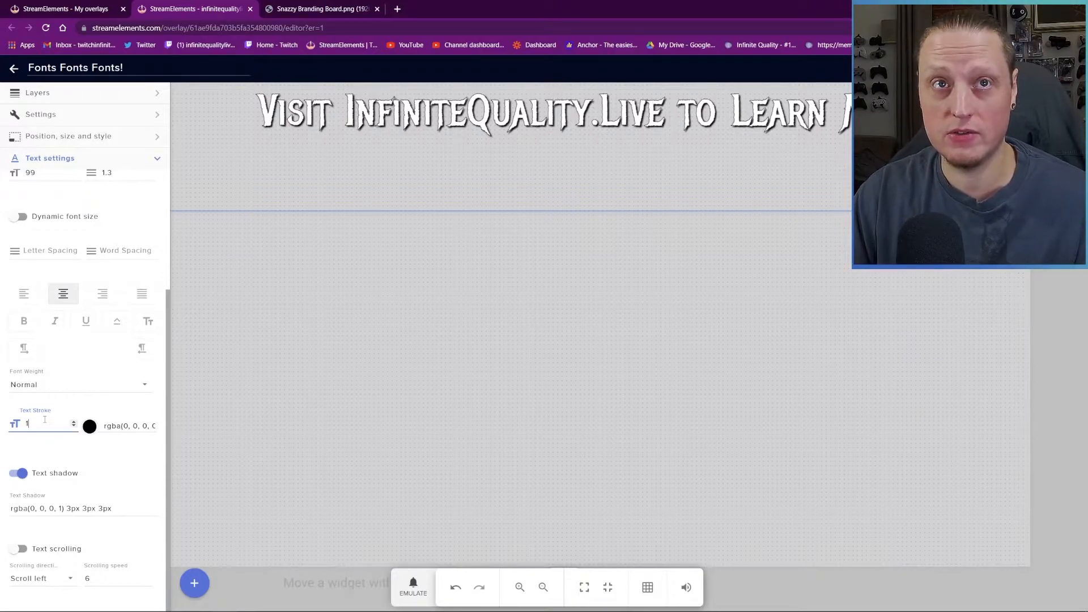
scroll(51, 268, up, 4)
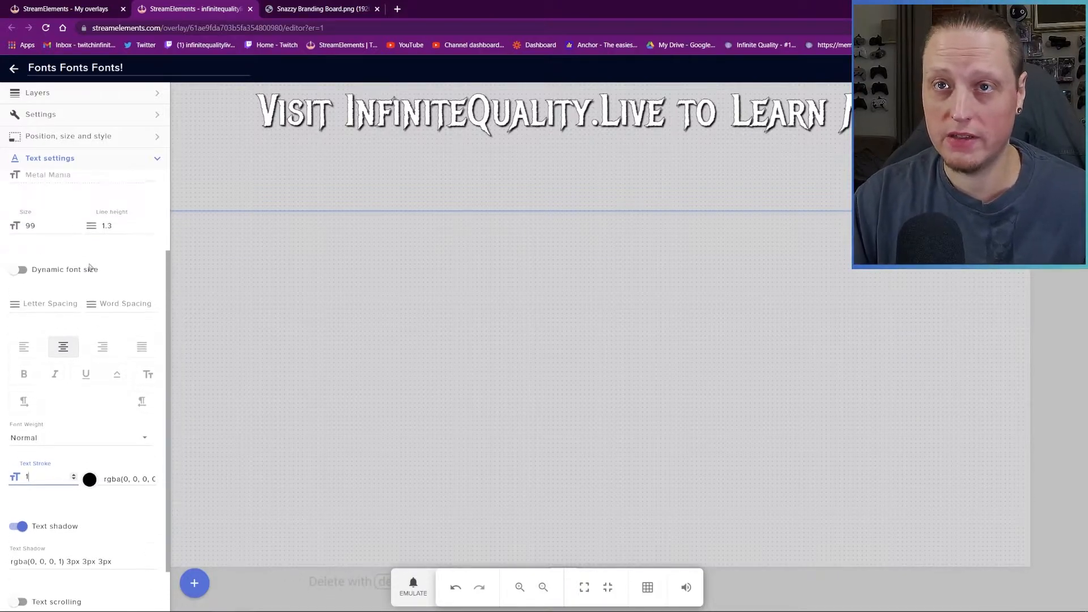
click(38, 219)
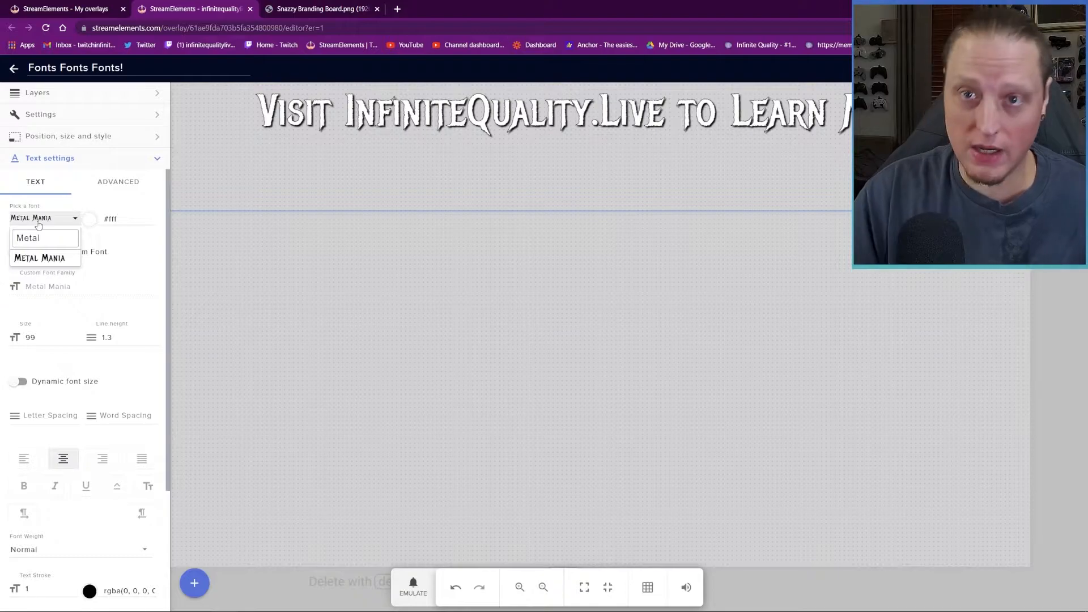
text(Metal)
Search for Monoton and apply it as the text font
key(ctrl+a)
text(Monoton)
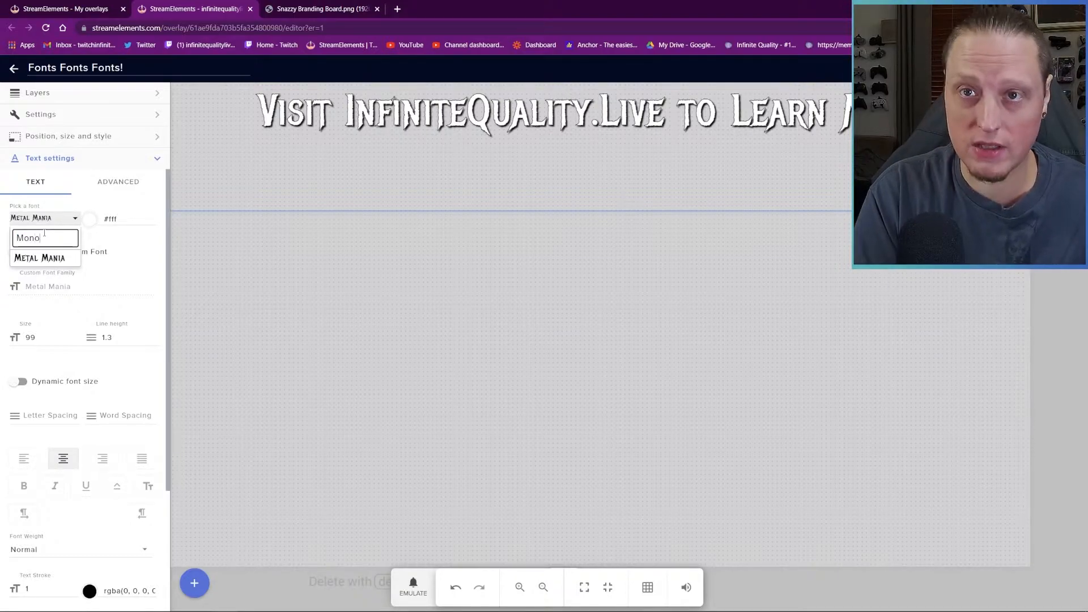
key(Return)
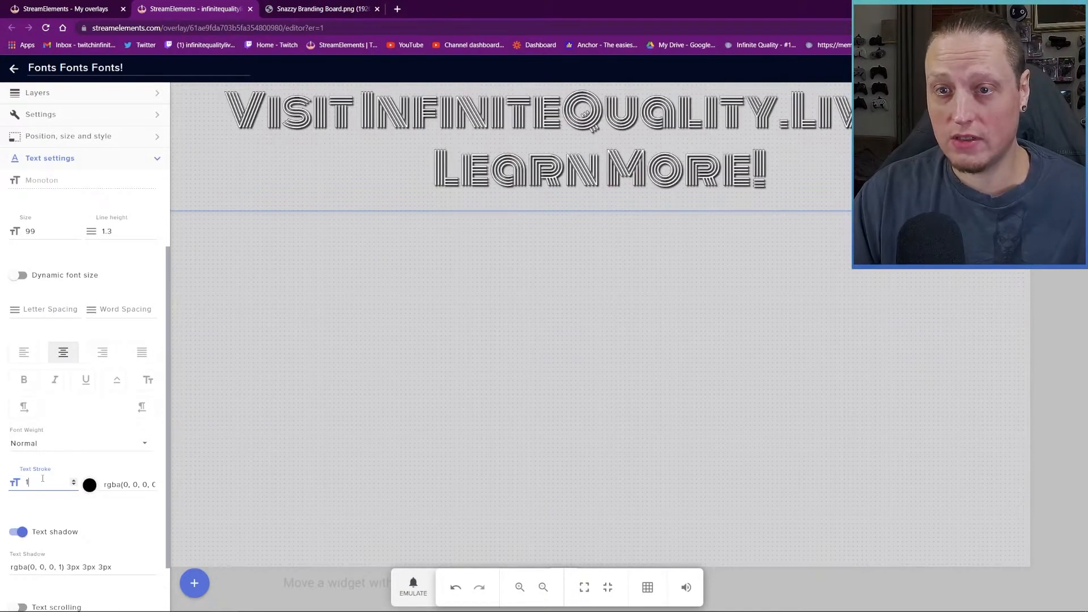
scroll(71, 356, up, 1)
scroll(71, 356, up, 2)
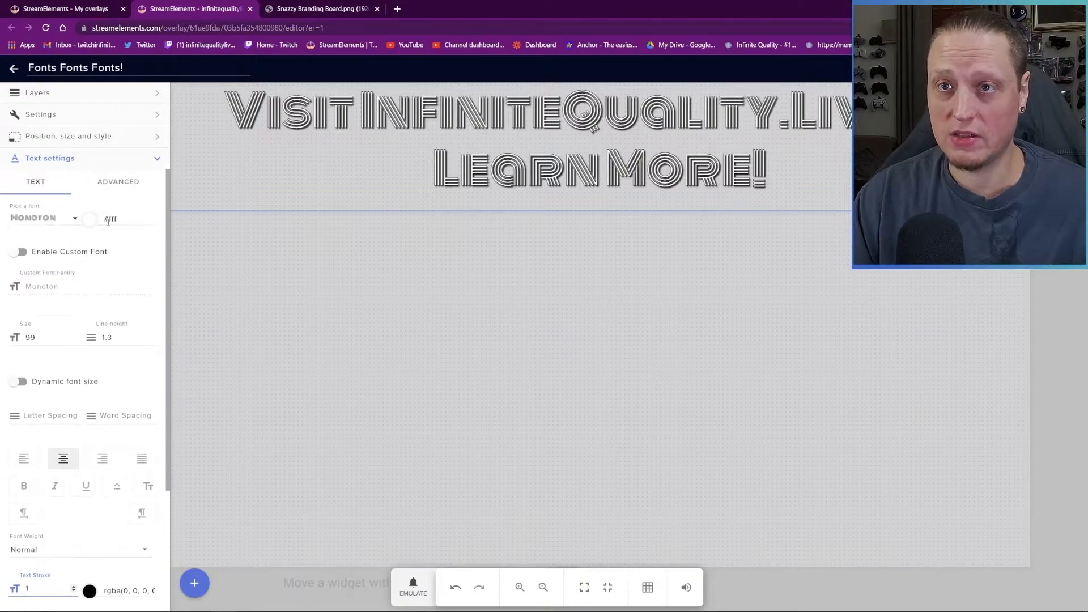
click(95, 222)
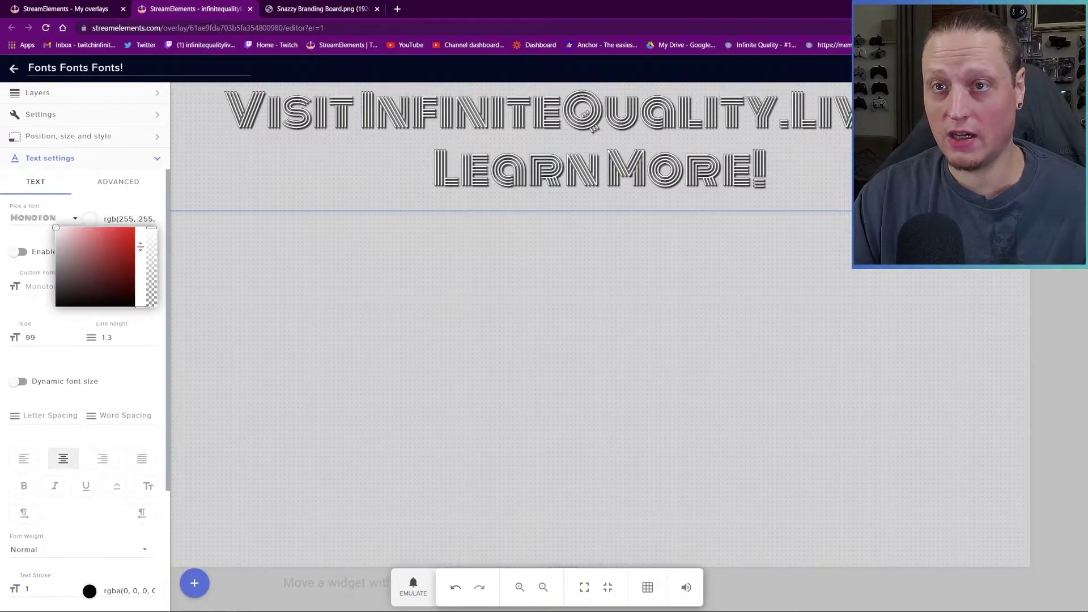
Change the text colour from blue through gold to bright yellow
drag(140, 232, 140, 289)
click(109, 258)
click(108, 238)
click(112, 232)
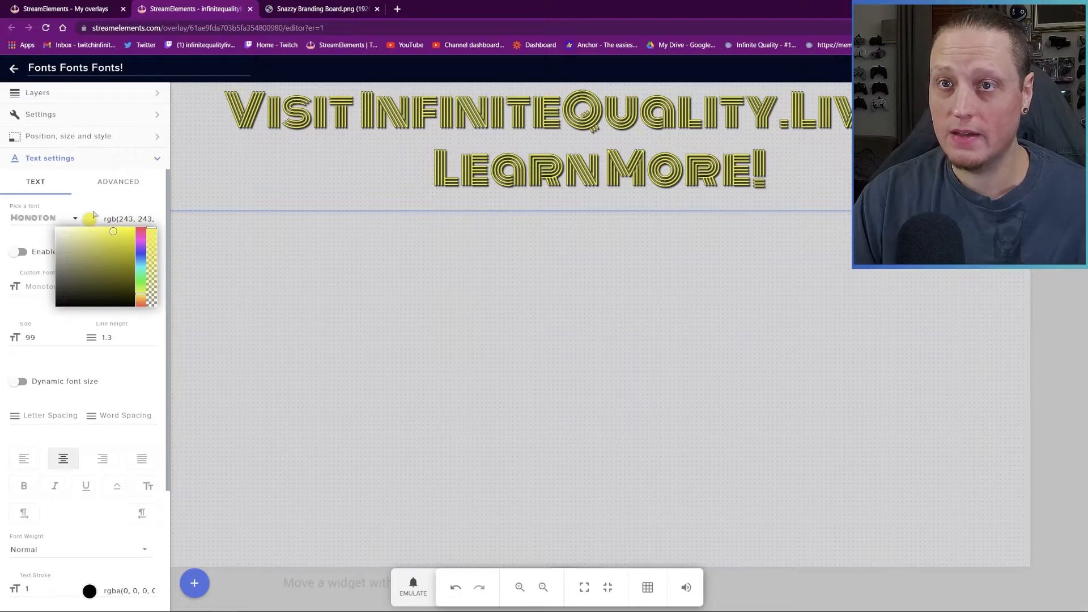
Thin the text stroke from 3 down to 0.5
click(38, 590)
text(3)
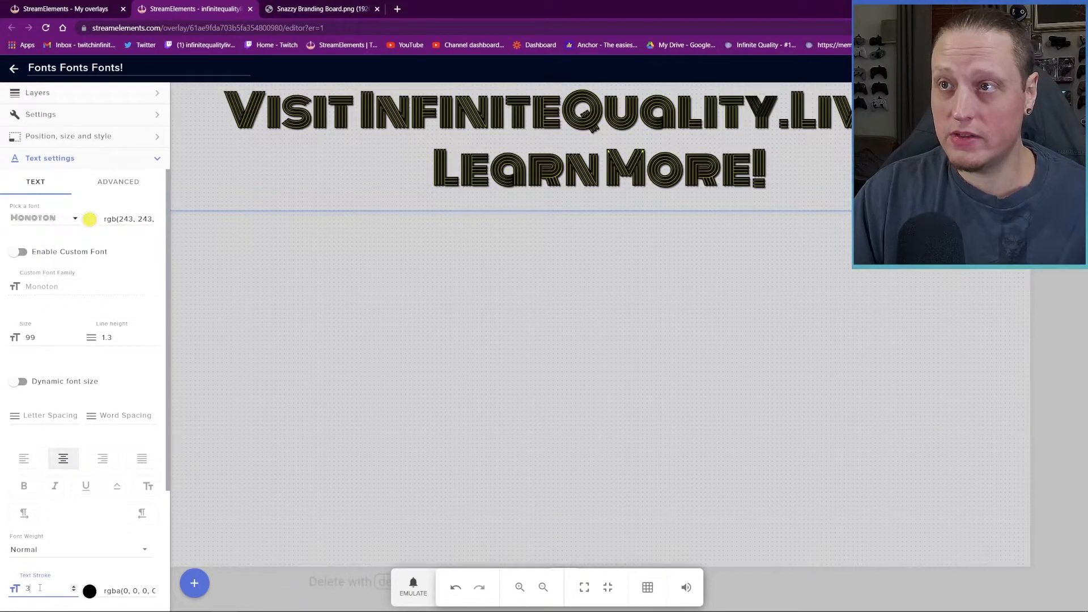
scroll(49, 561, down, 1)
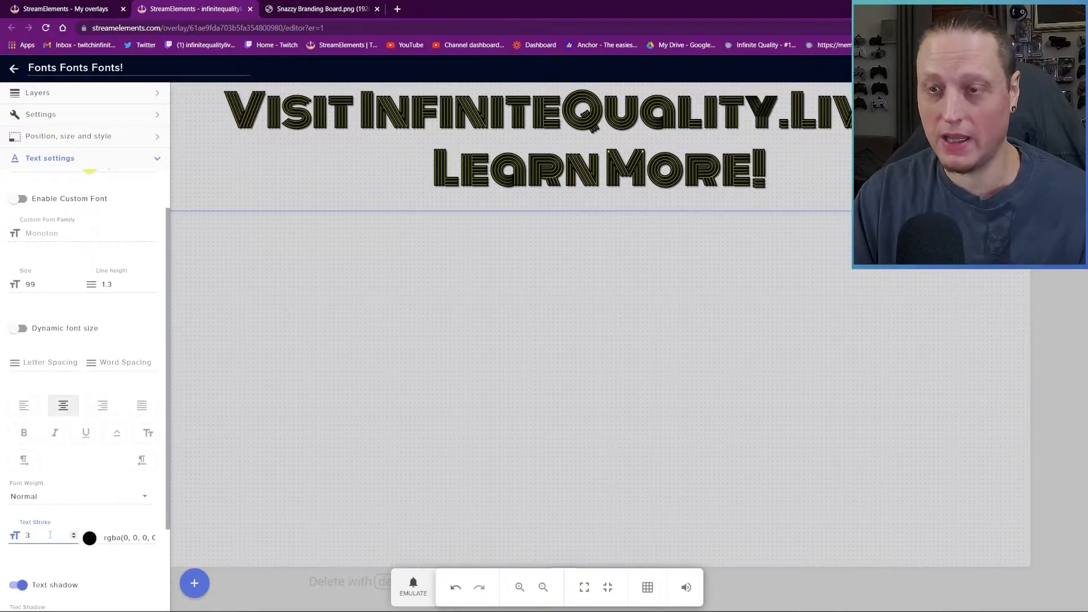
key(BackSpace)
text(1)
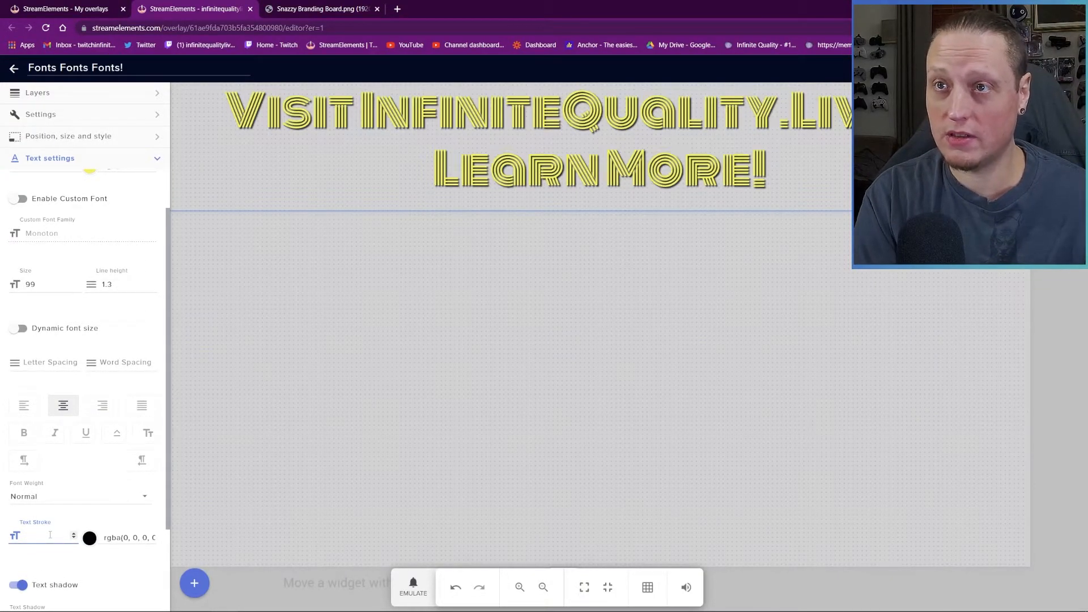
key(BackSpace)
text(0.4)
key(BackSpace)
text(5)
scroll(86, 425, down, 3)
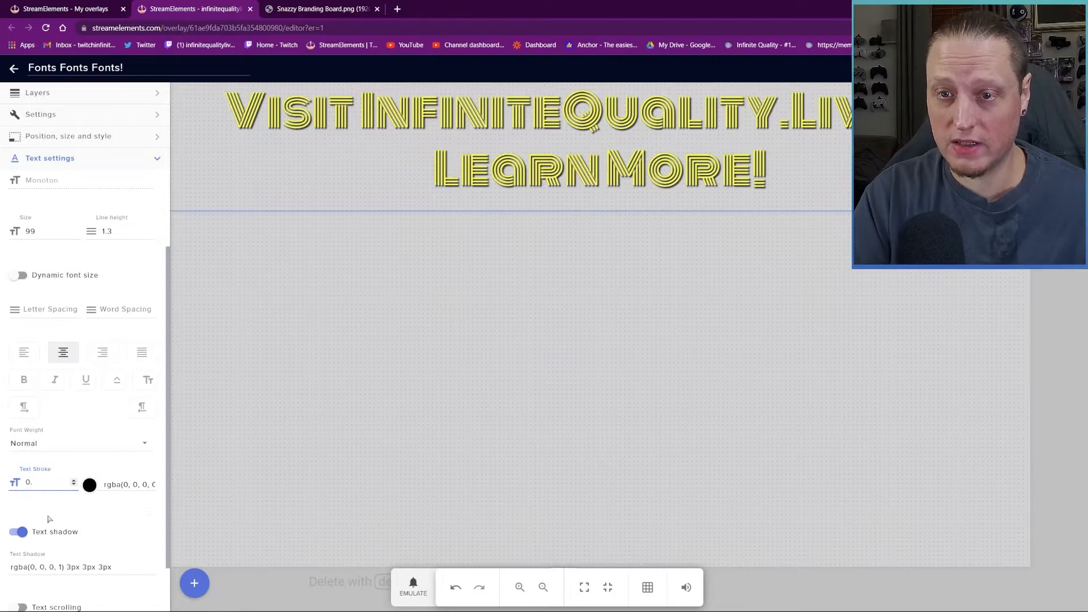
text(5)
scroll(85, 425, down, 2)
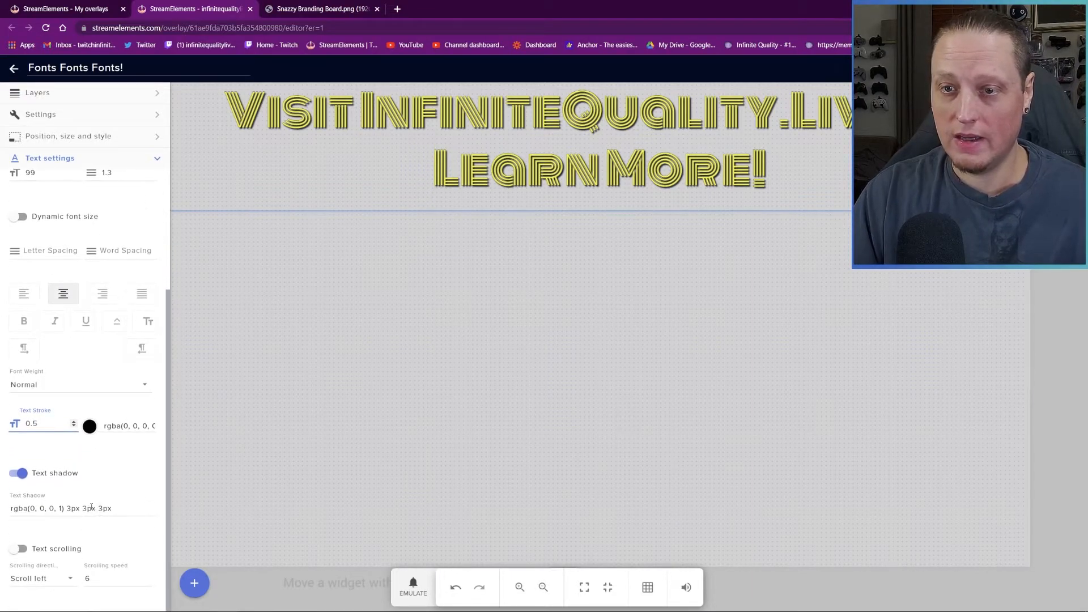
Try 6px and 4px for the shadow's second value, then restore rgba(0,0,0,1) 3px 3px 3px
click(85, 508)
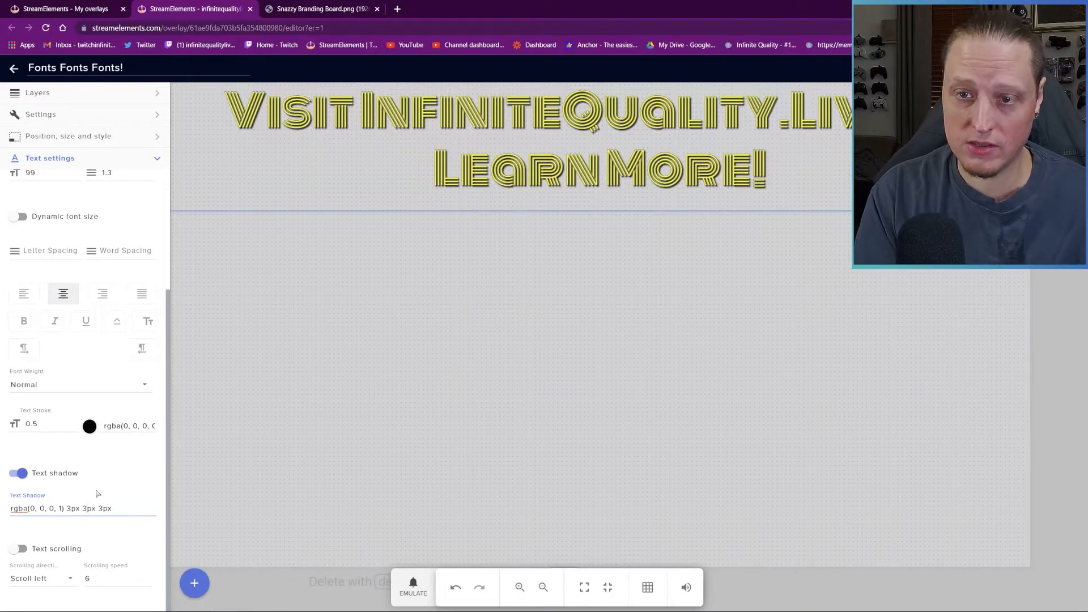
key(BackSpace)
text(6)
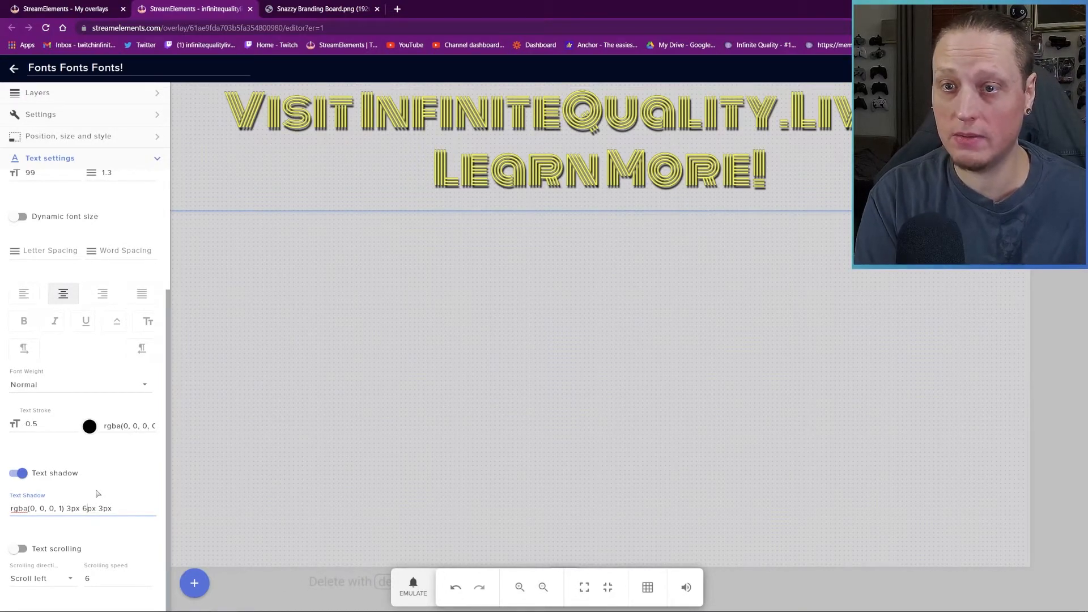
key(BackSpace)
text(4)
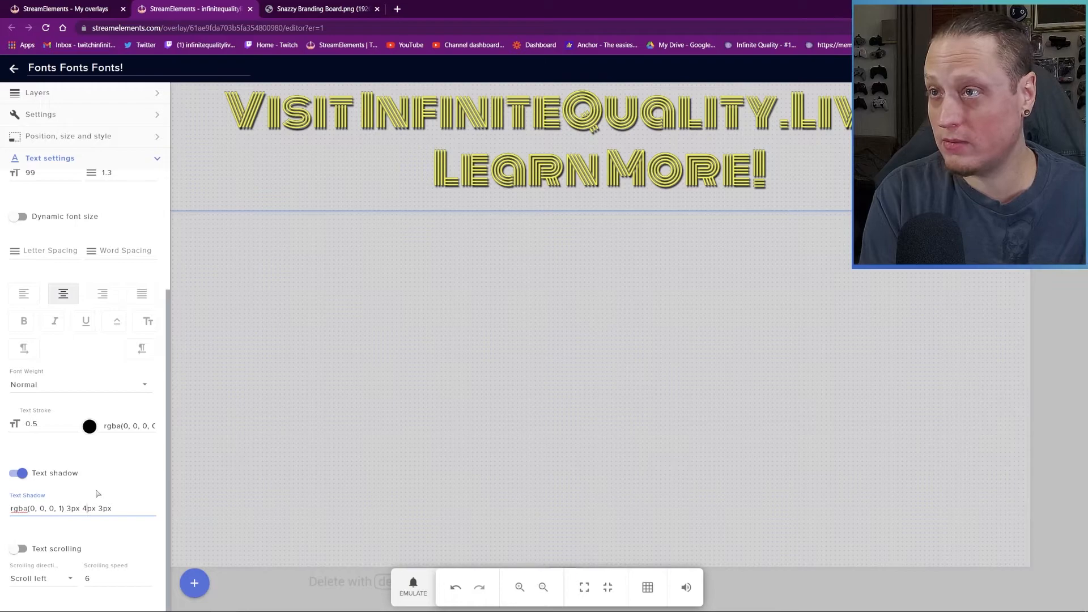
key(BackSpace)
text(3)
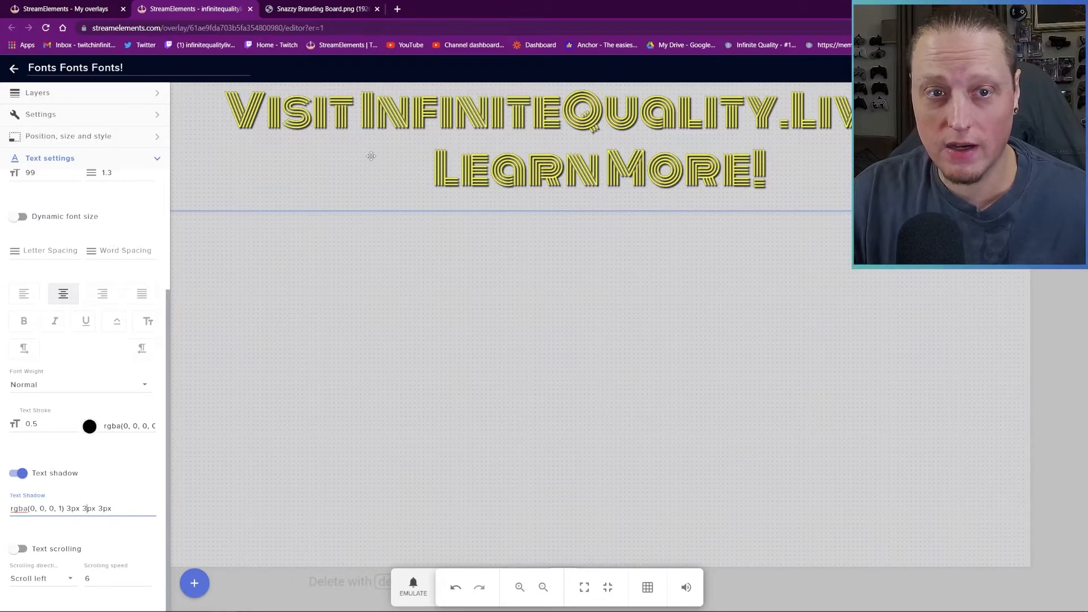
drag(595, 15, 370, 18)
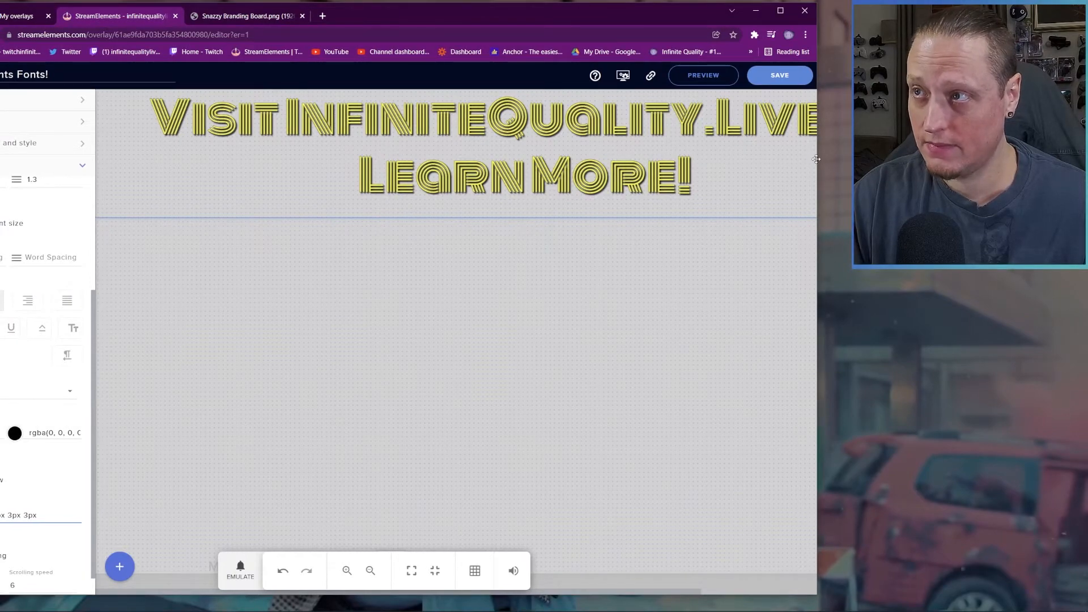
drag(817, 158, 894, 158)
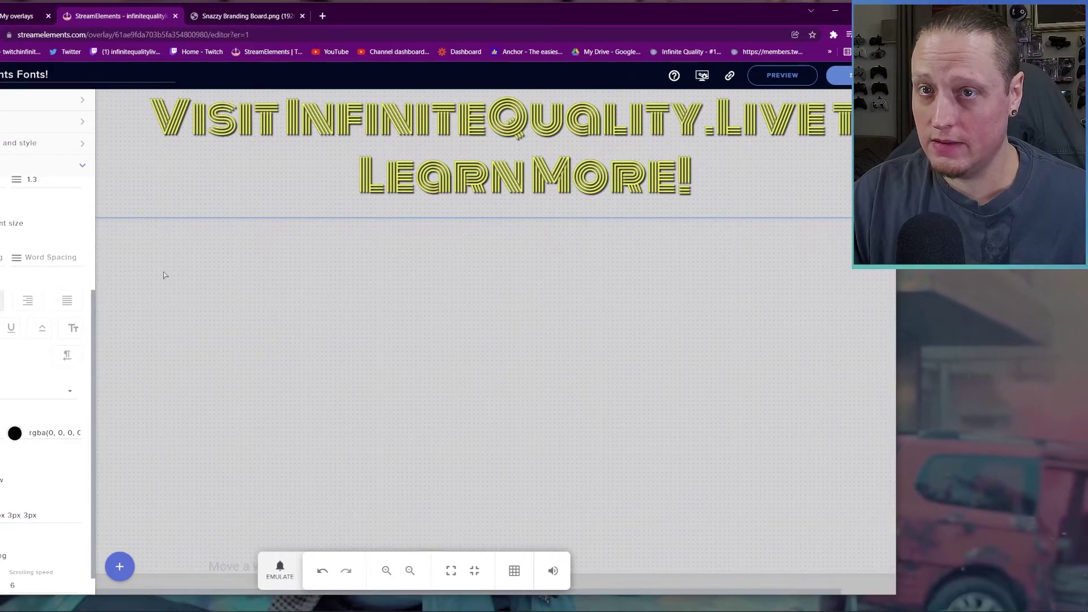
double_click(342, 17)
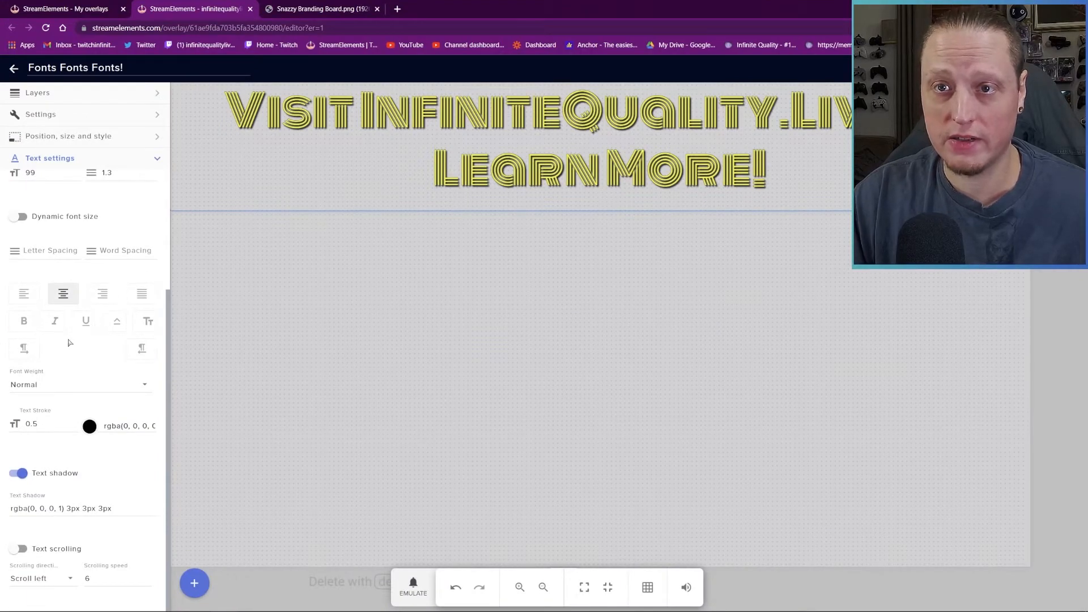
click(118, 323)
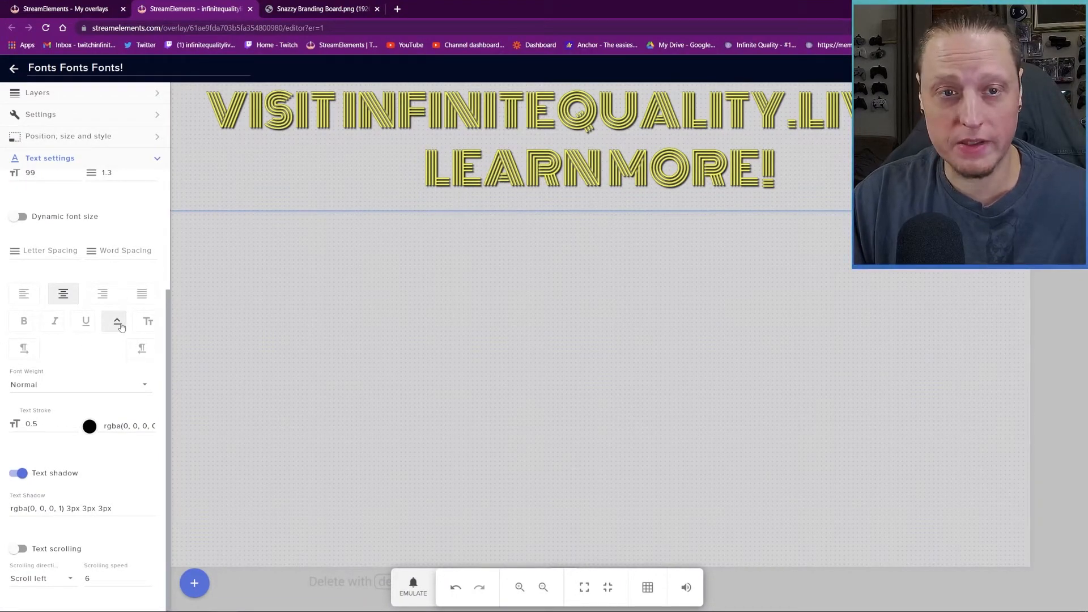
click(119, 323)
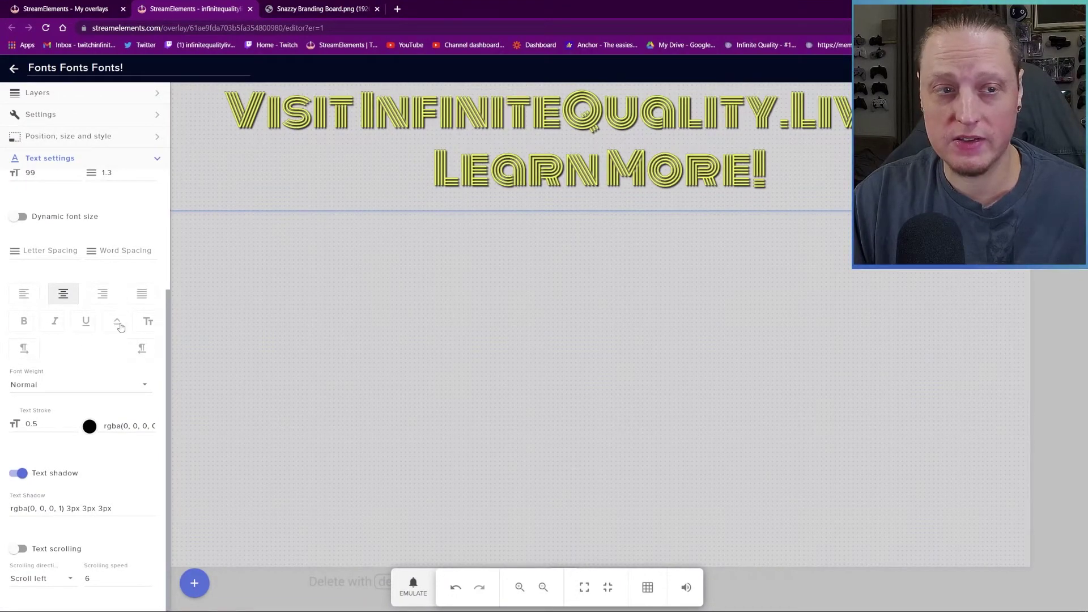
click(149, 325)
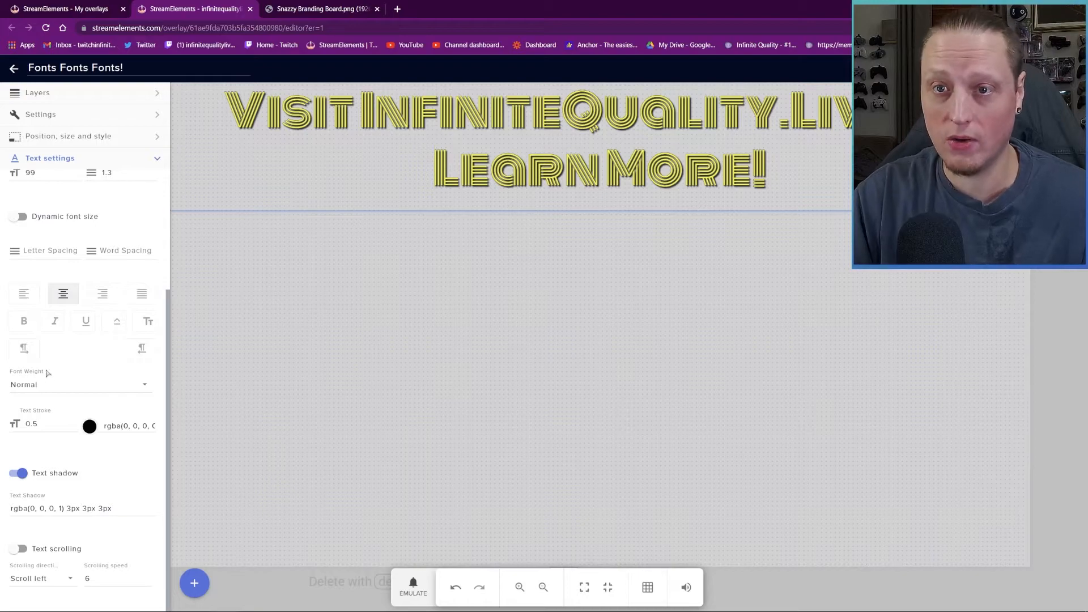
scroll(83, 347, up, 3)
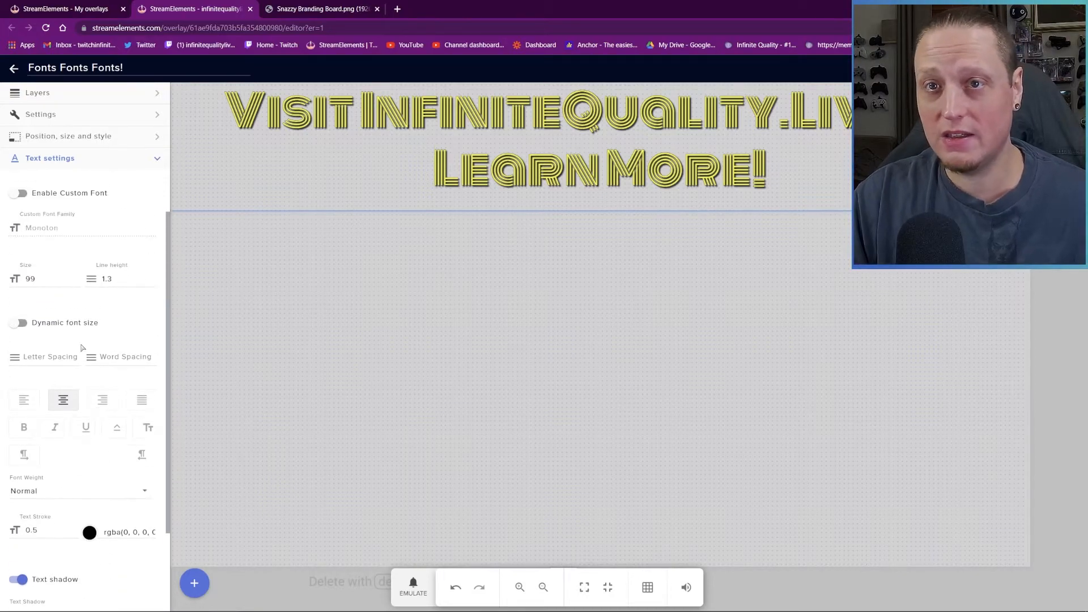
scroll(43, 320, up, 2)
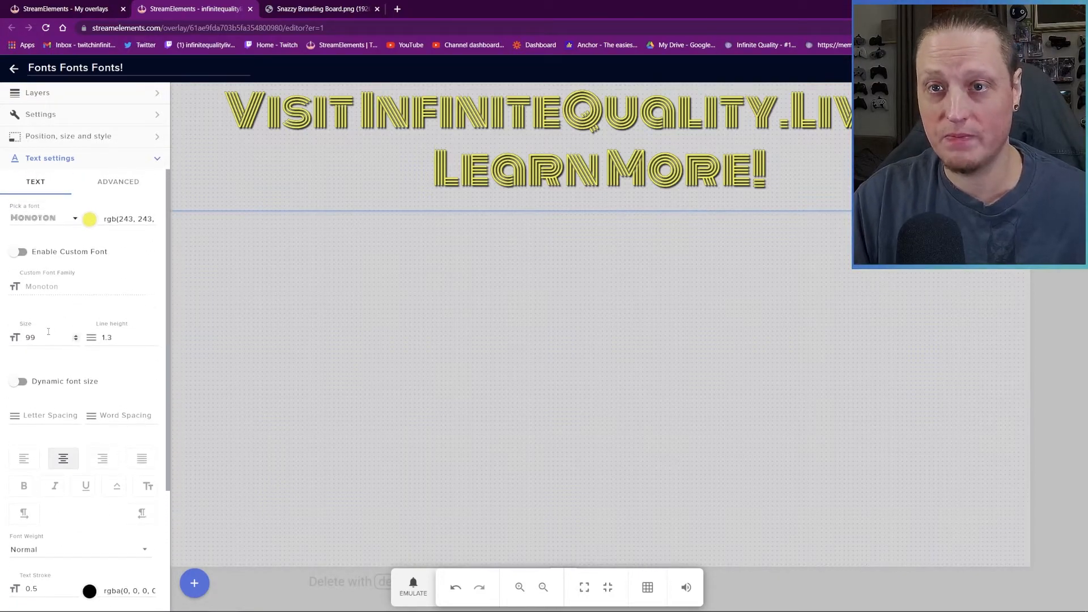
text(69)
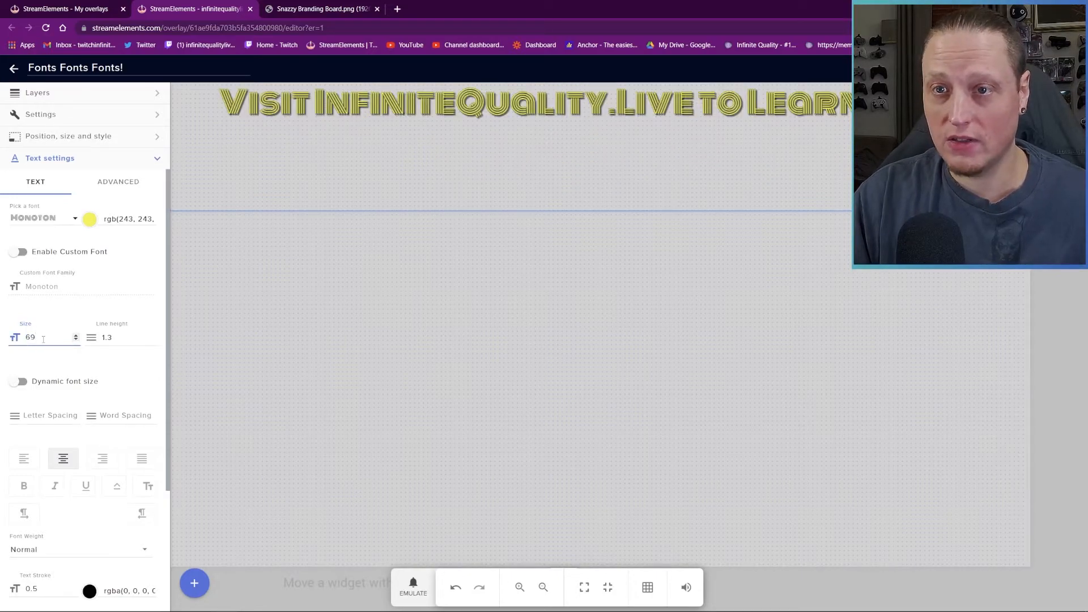
scroll(43, 338, down, 2)
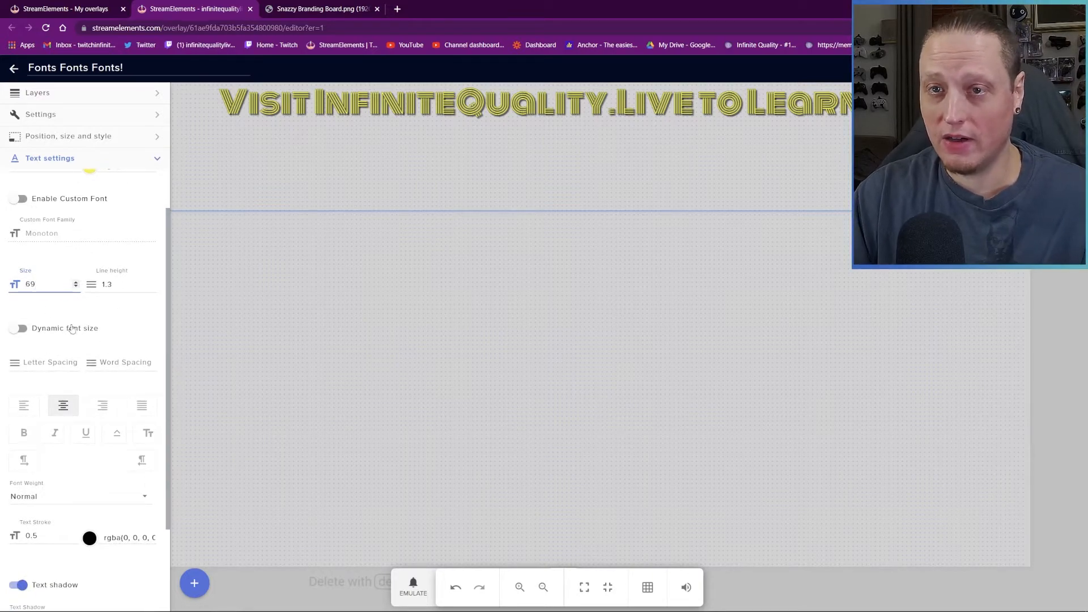
Widen the headline with letter spacing 3 and word spacing 21
click(47, 364)
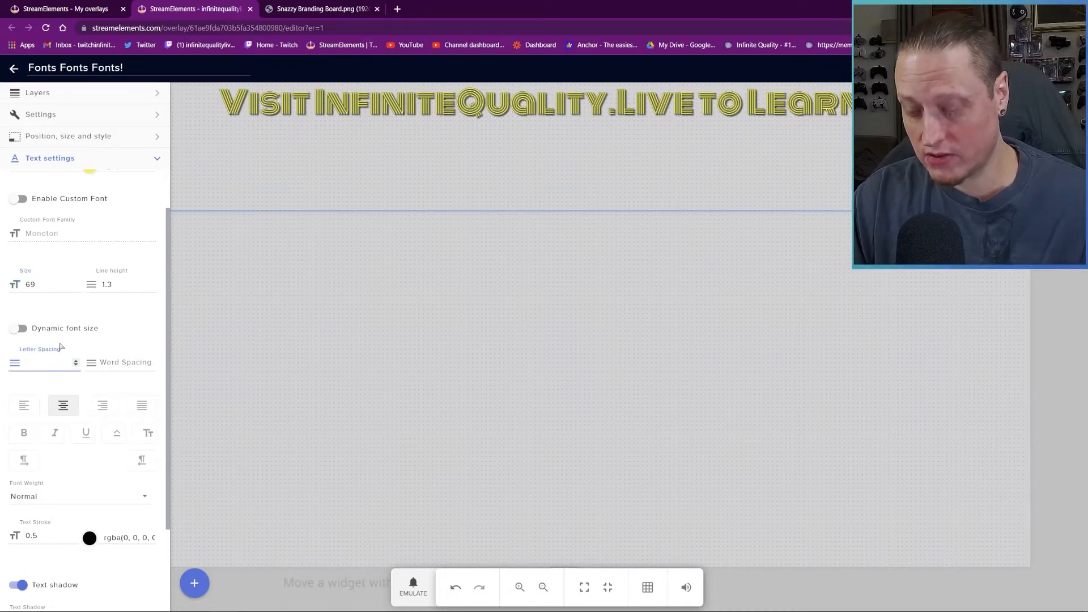
text(3)
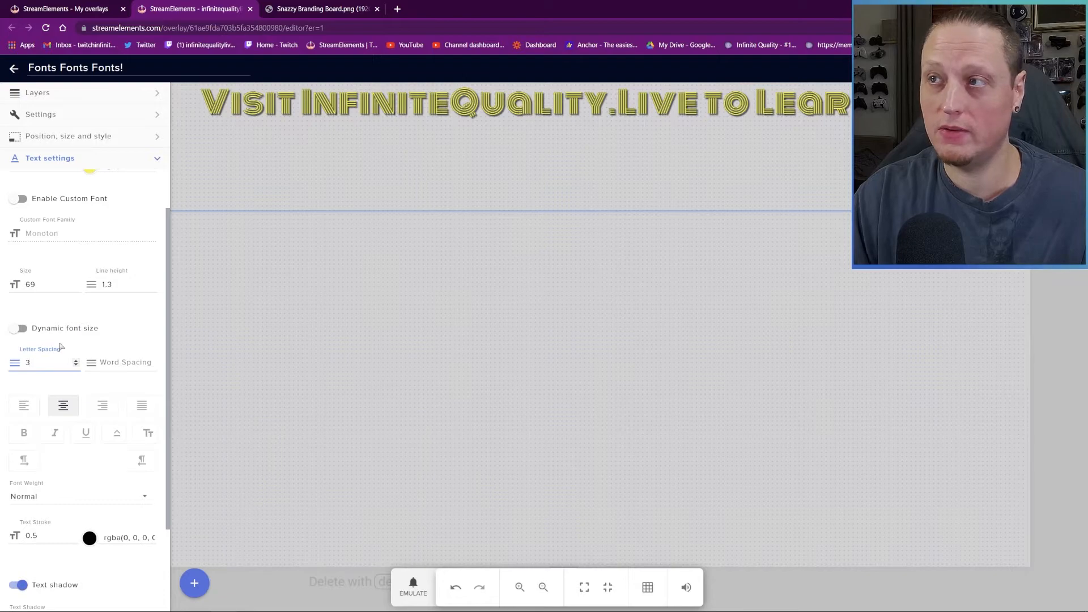
click(119, 363)
text(6)
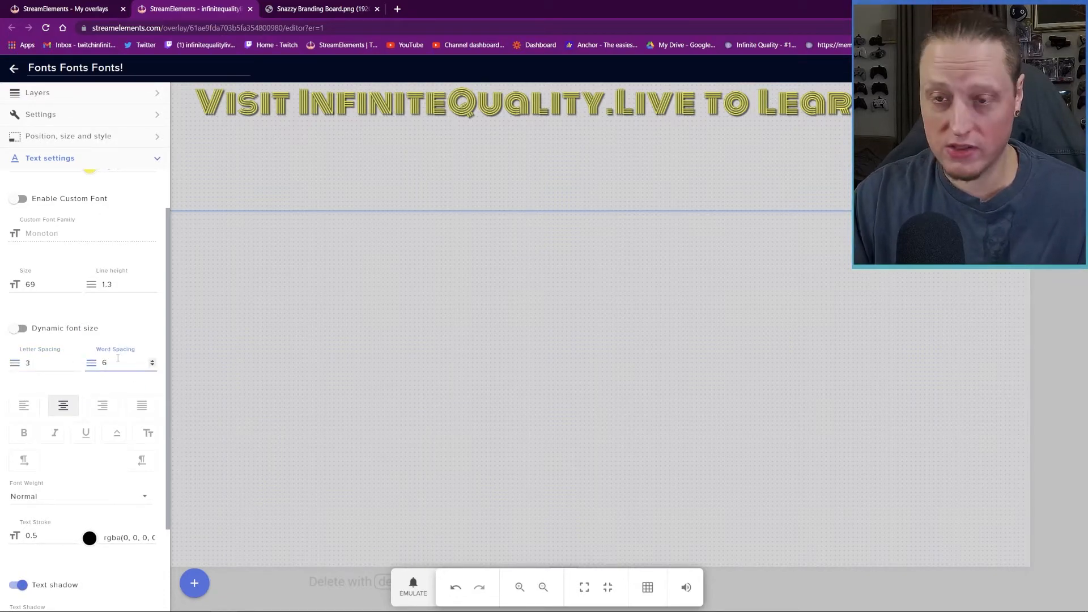
key(BackSpace)
text(23)
key(BackSpace)
text(1)
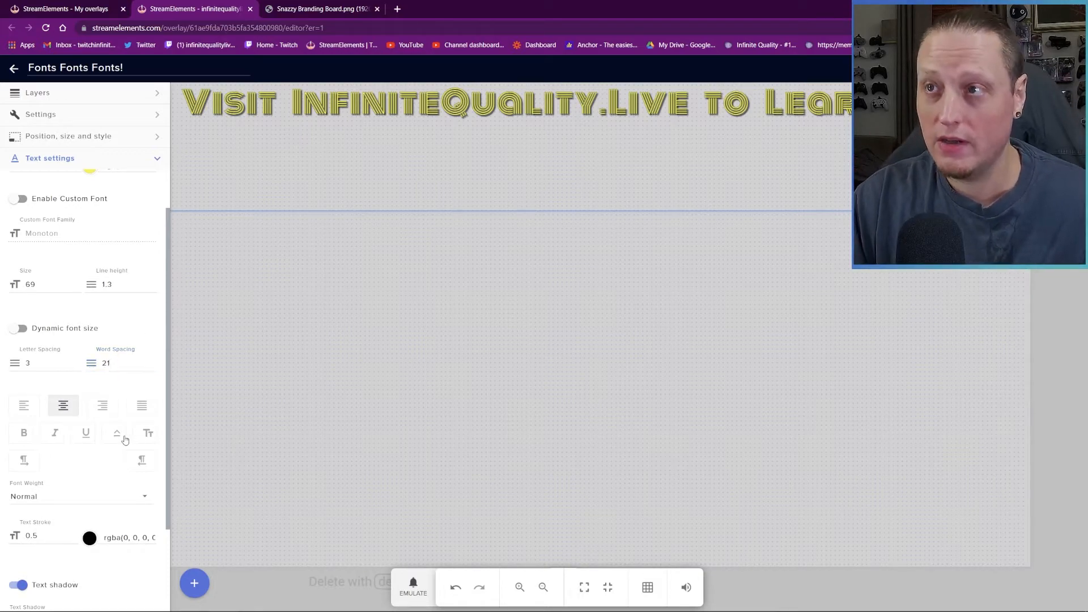
Toggle small caps, then enable text scrolling with direction Scroll up
click(117, 436)
scroll(111, 433, down, 3)
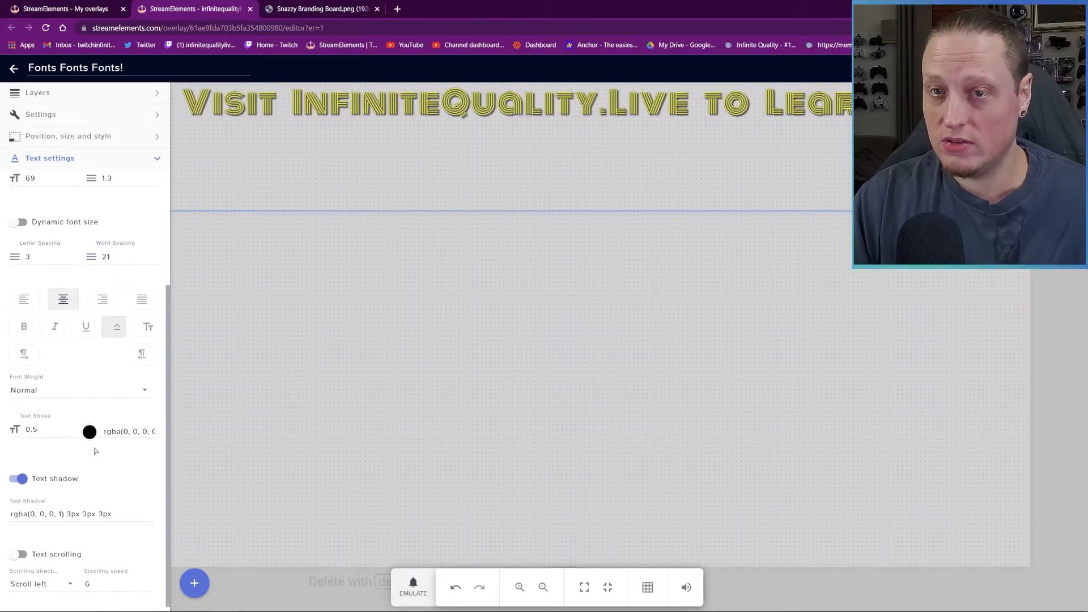
scroll(95, 451, down, 1)
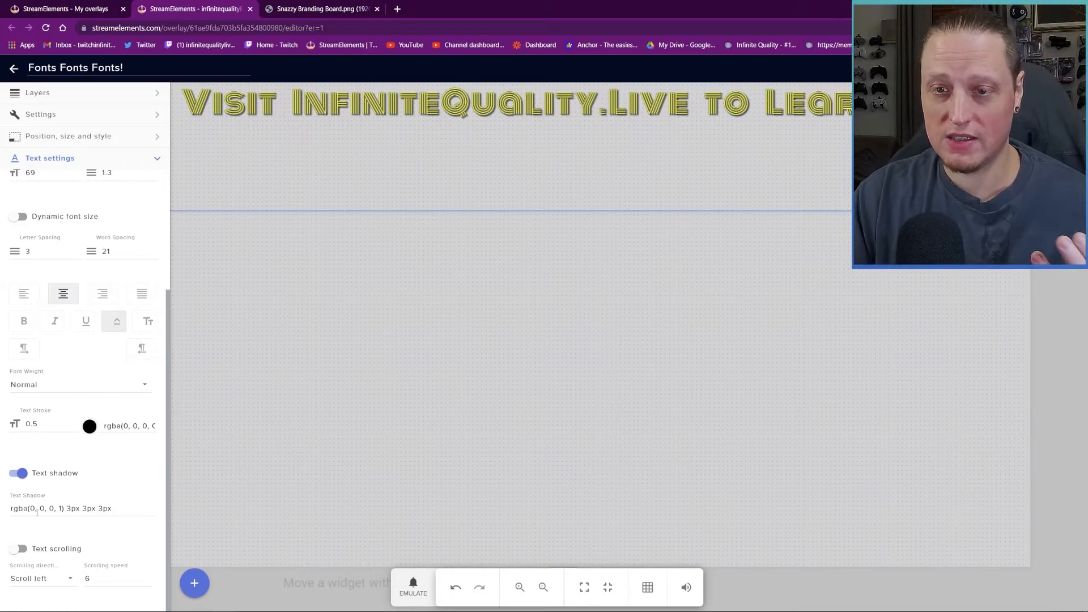
click(20, 548)
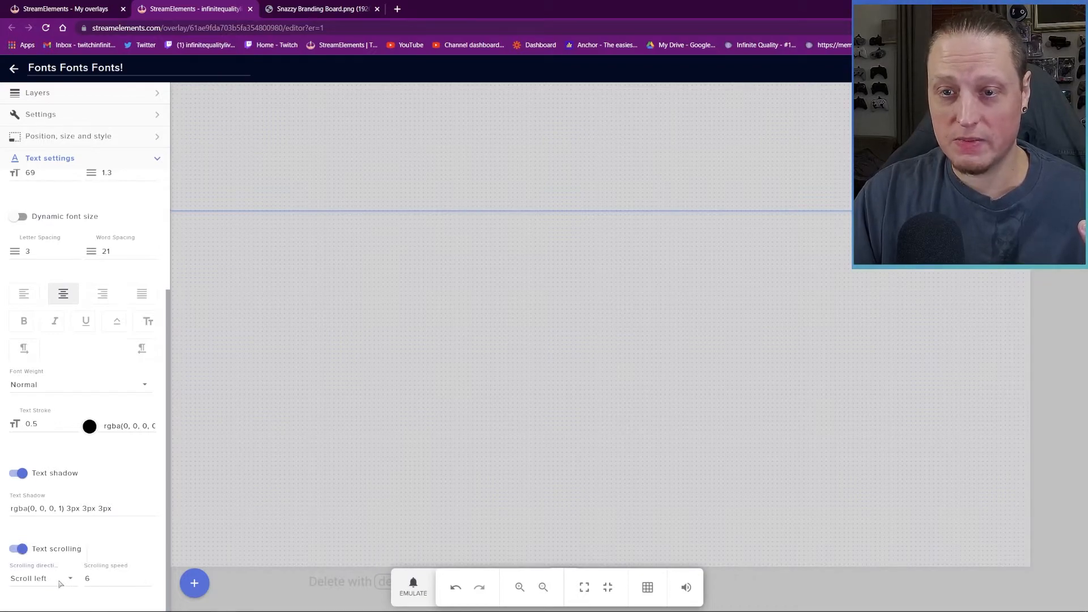
click(60, 578)
click(56, 521)
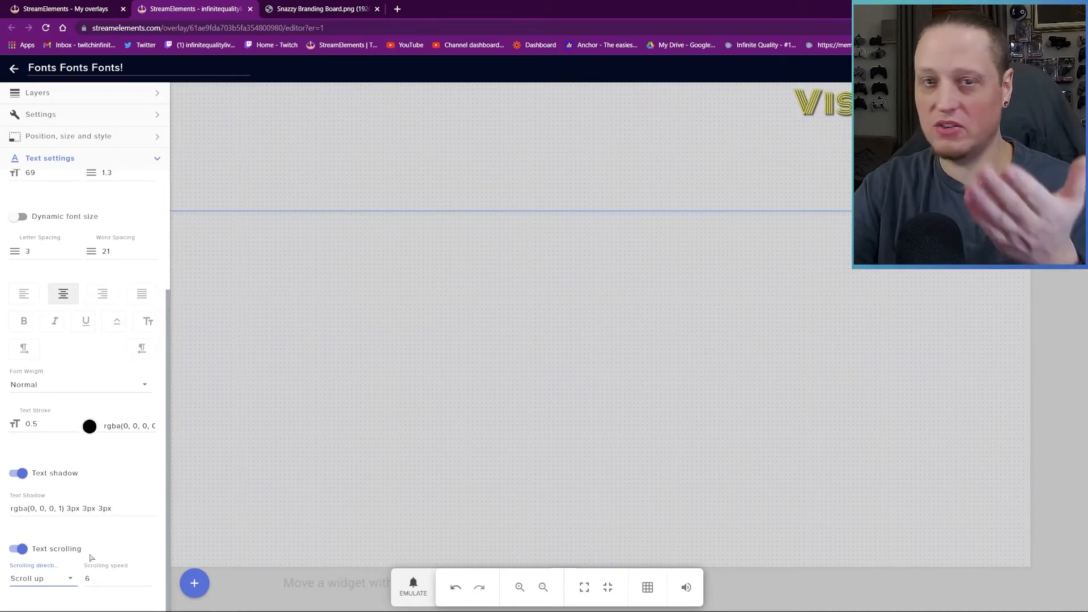
Try Scroll down, return to Scroll up and restart the scrolling
click(51, 578)
click(35, 538)
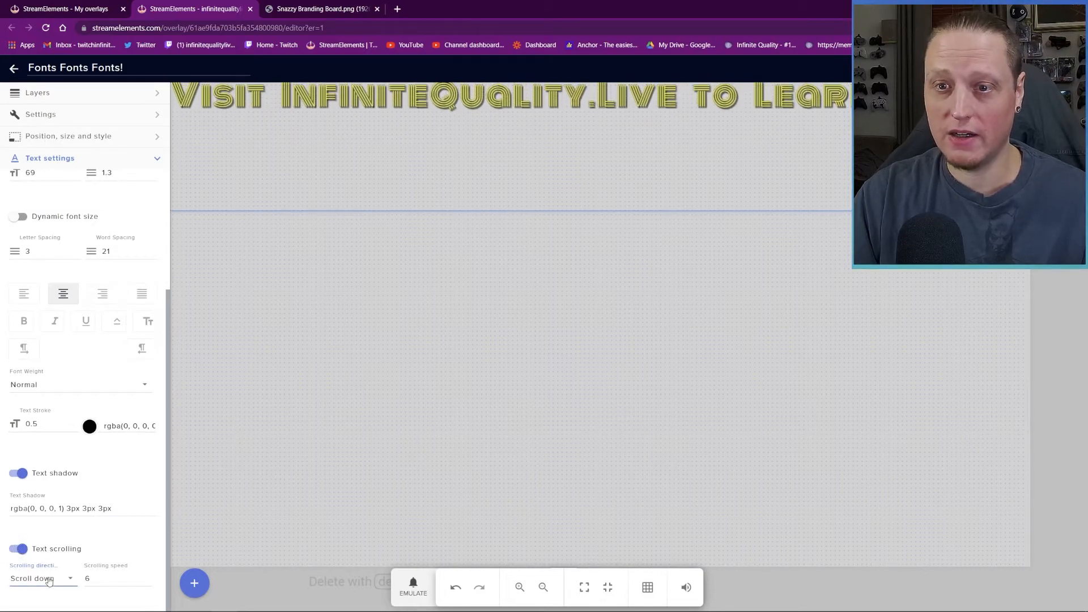
click(43, 578)
click(35, 515)
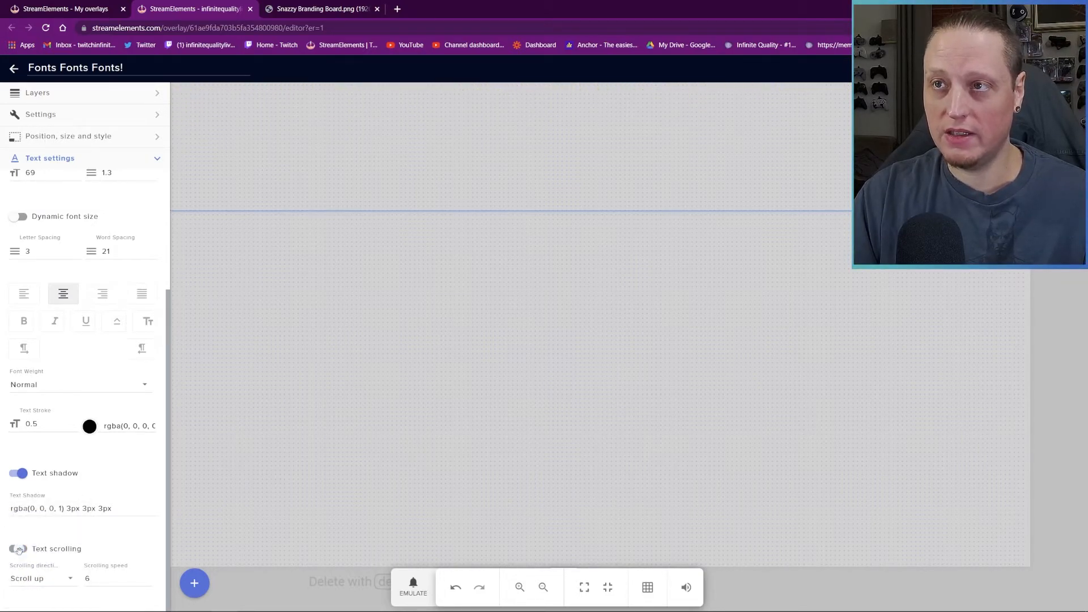
click(18, 549)
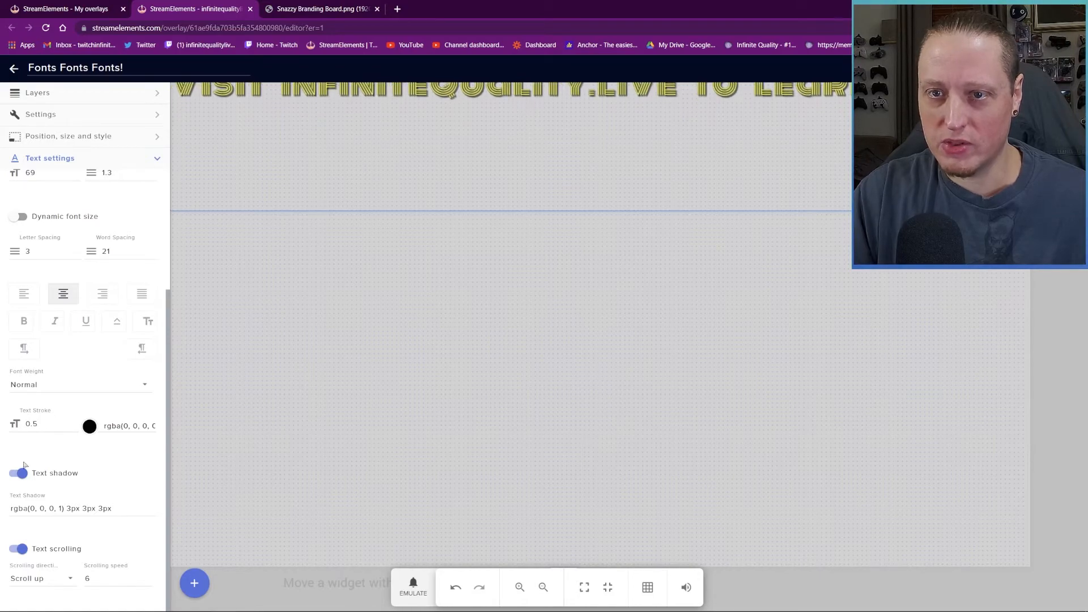
Re-enable scrolling, save the overlay and check it in a new preview tab
click(21, 547)
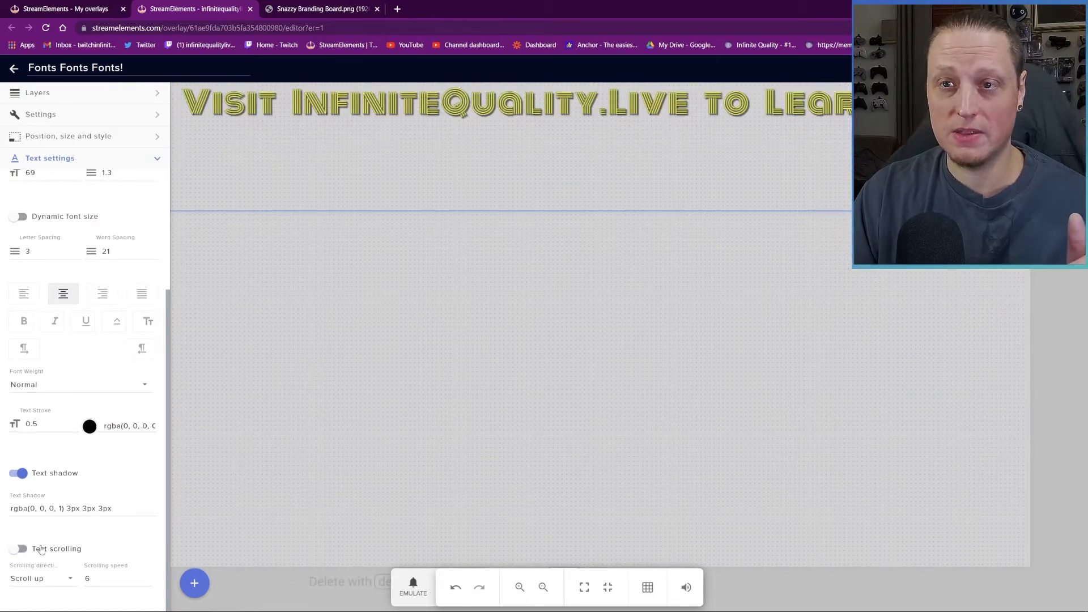
click(20, 548)
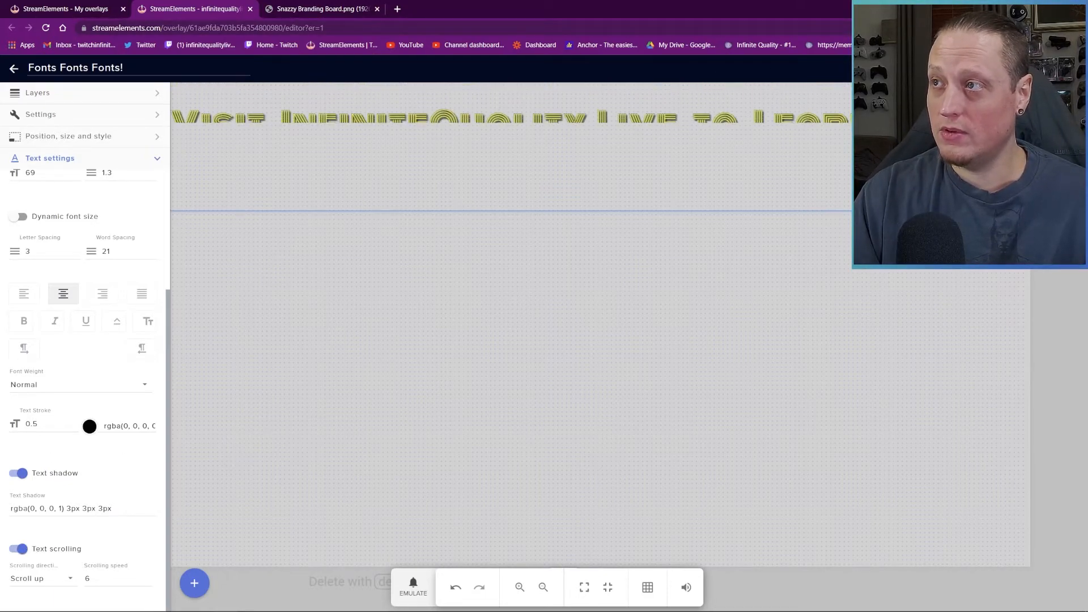
key(ctrl+s)
click(430, 416)
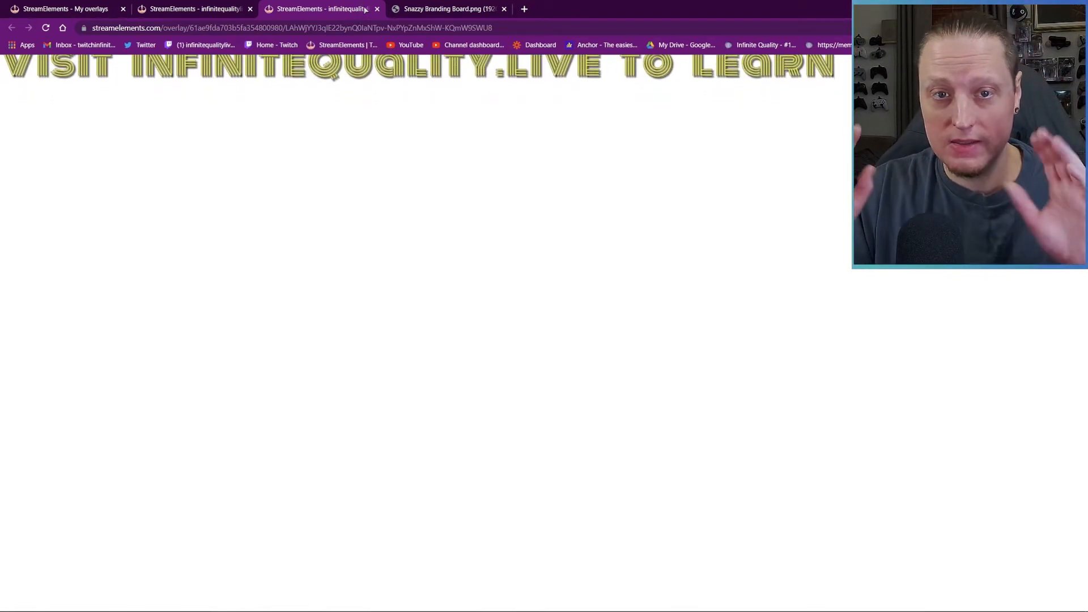
click(376, 9)
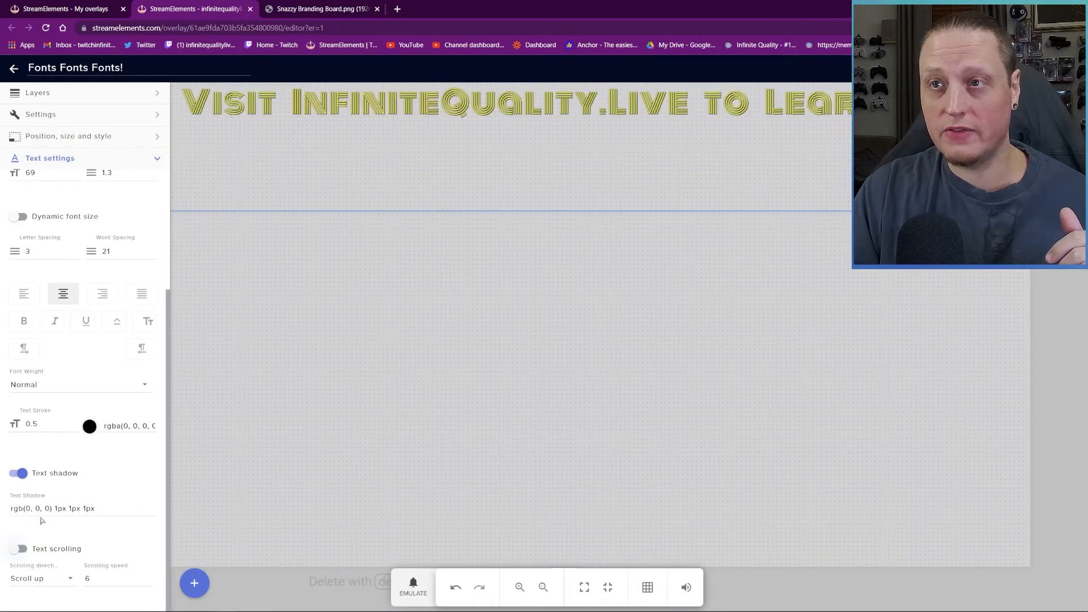
scroll(70, 255, up, 3)
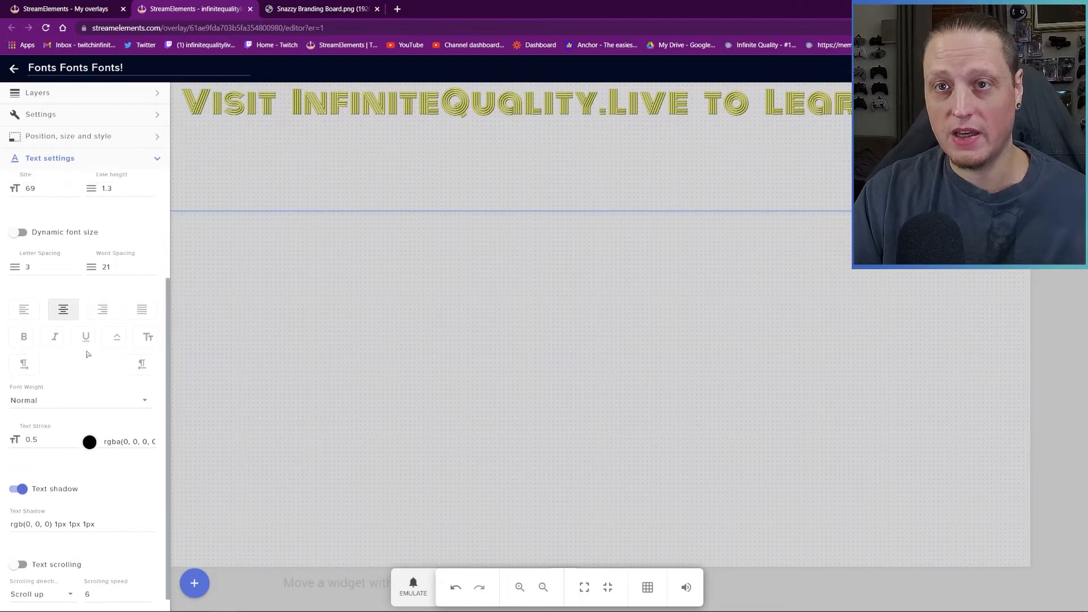